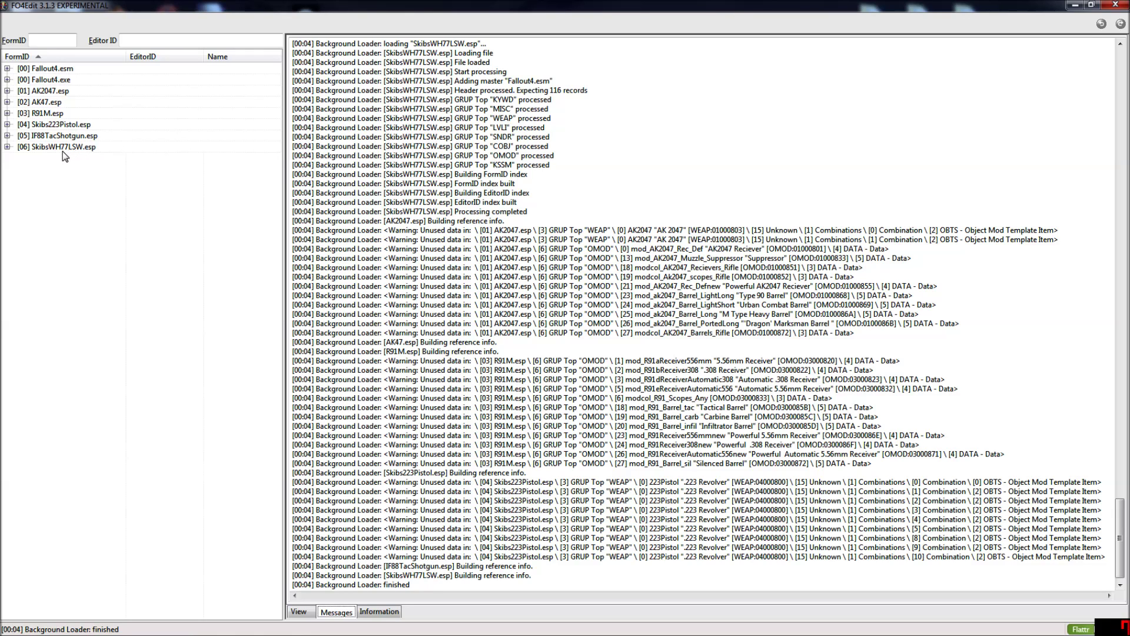
Expand AK2047.esp and its Leveled Item group to show its leveled lists.
click(7, 91)
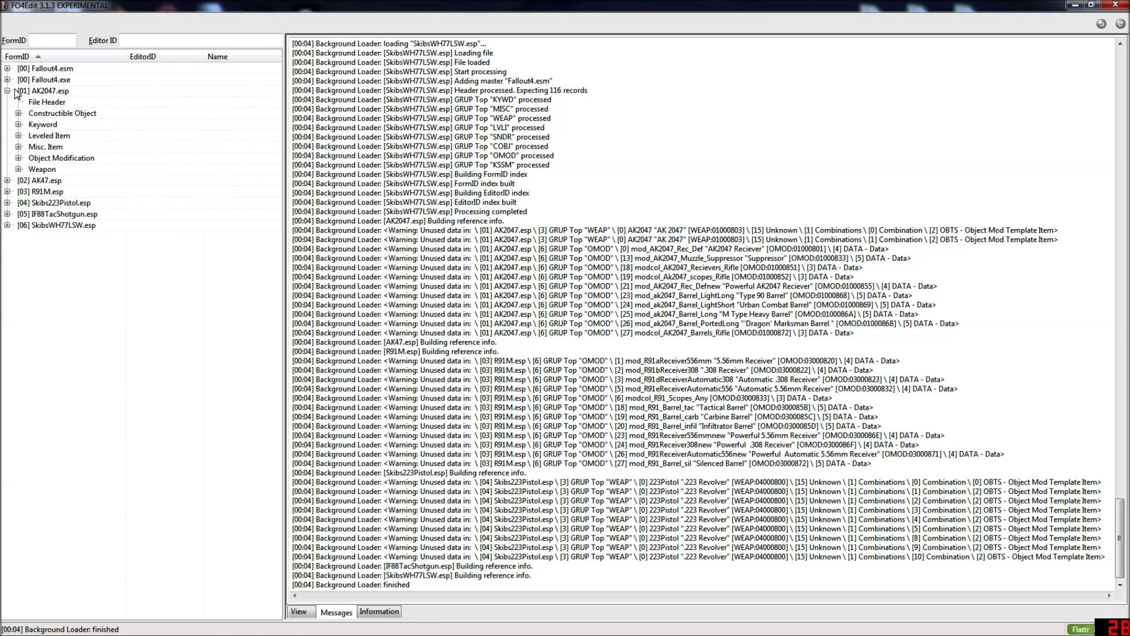
click(18, 136)
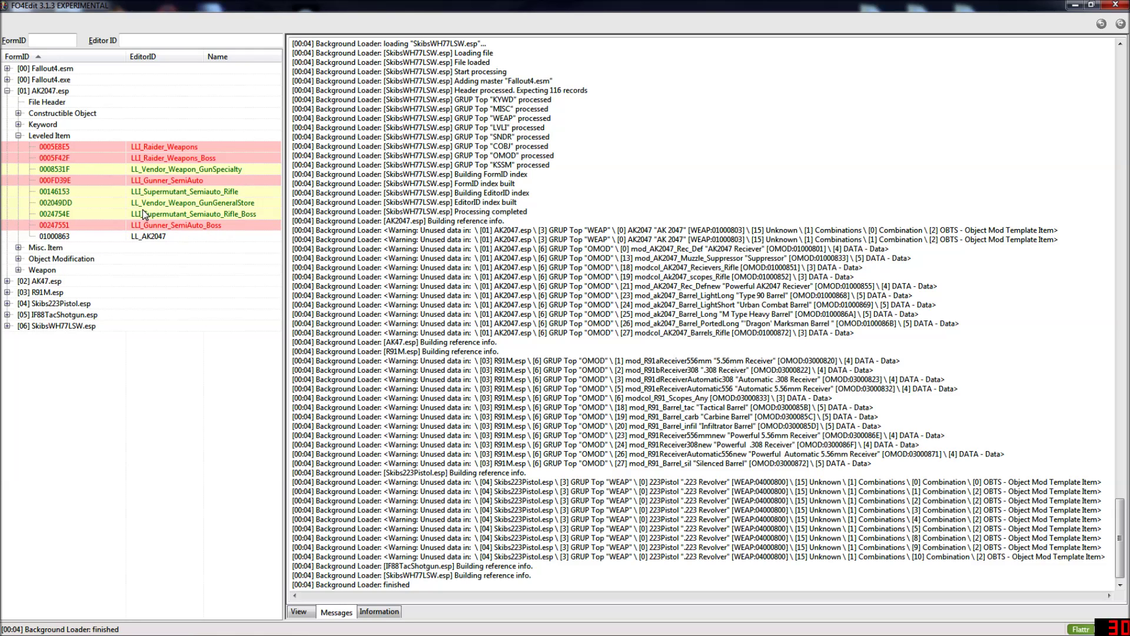
Select LLI_Raider_Weapons and inspect its LL_AK2047, LL_AK47 and LL_R91 entries across plugins.
click(197, 146)
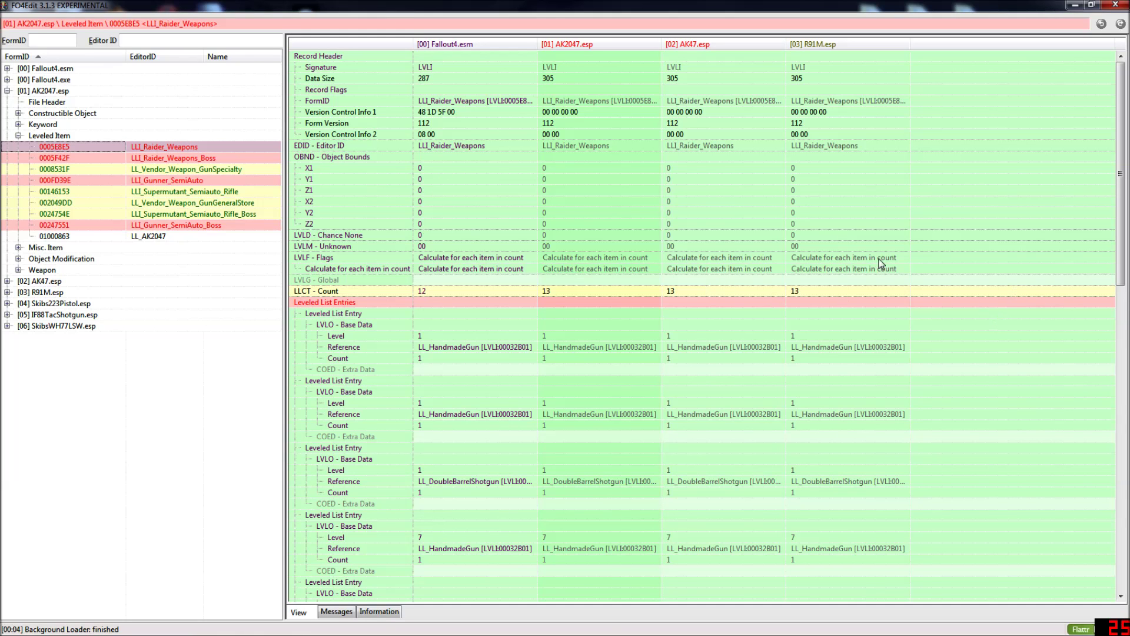
scroll(1118, 176, down, 6)
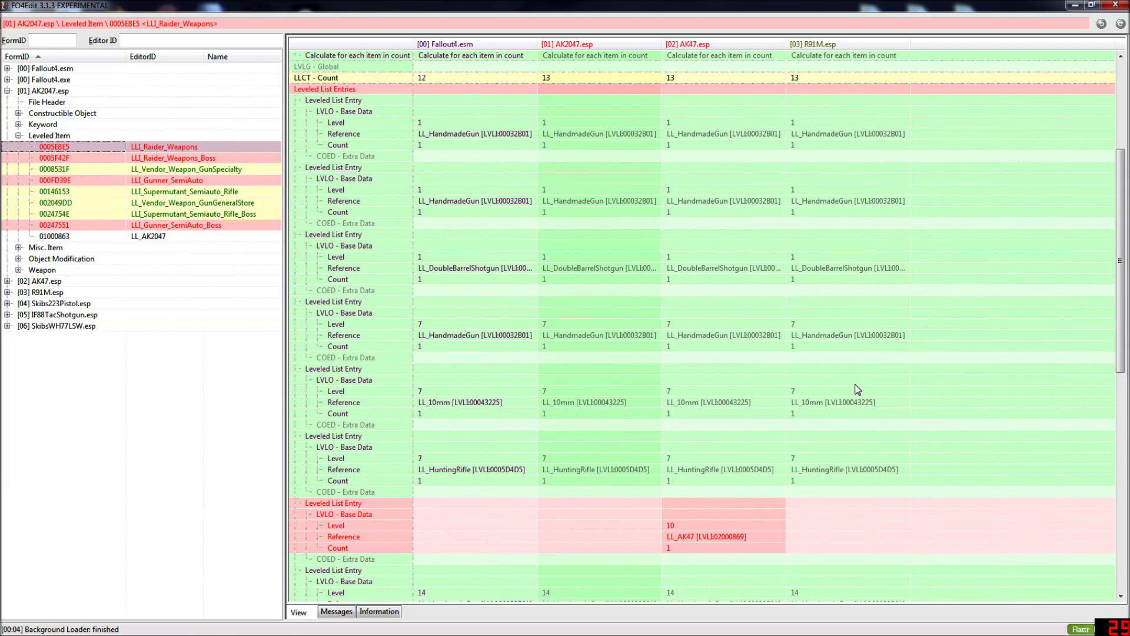
drag(1120, 255, 1125, 453)
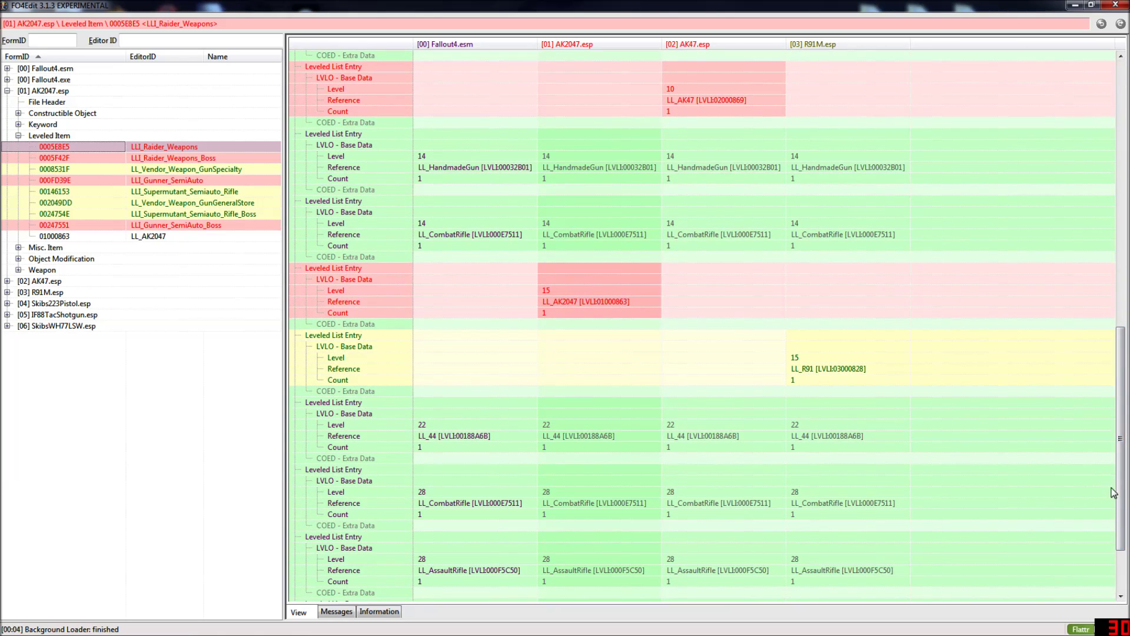
scroll(966, 410, up, 3)
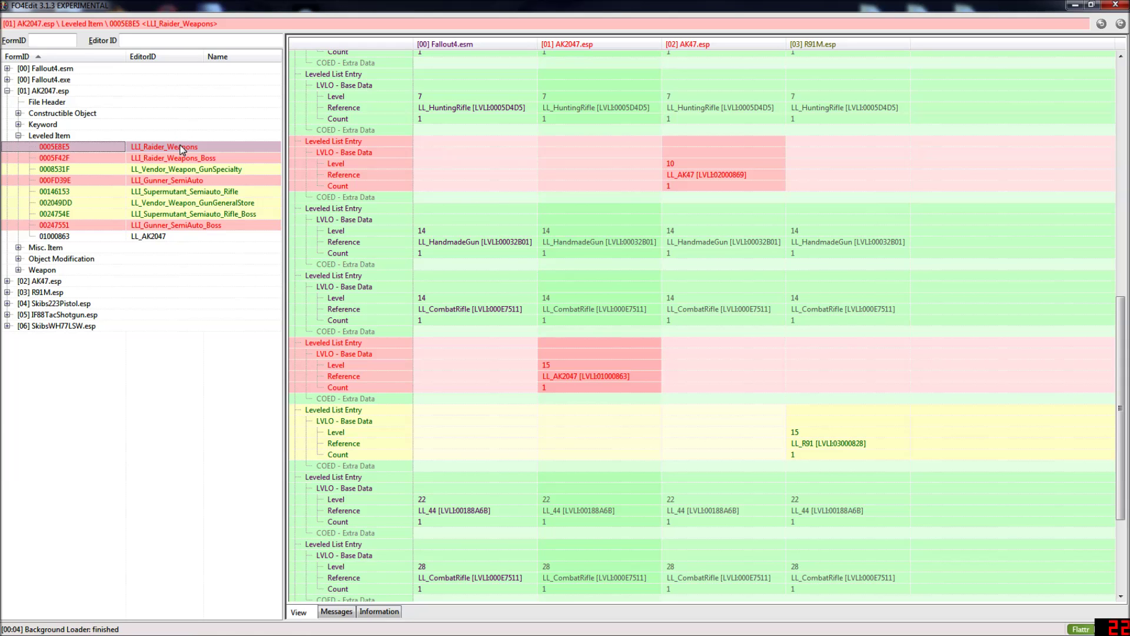
Select LLI_Raider_Weapons, LLI_Raider_Weapons_Boss, LLI_Gunner_SemiAuto and LLI_Gunner_SemiAuto_Boss together.
ctrl+click(184, 158)
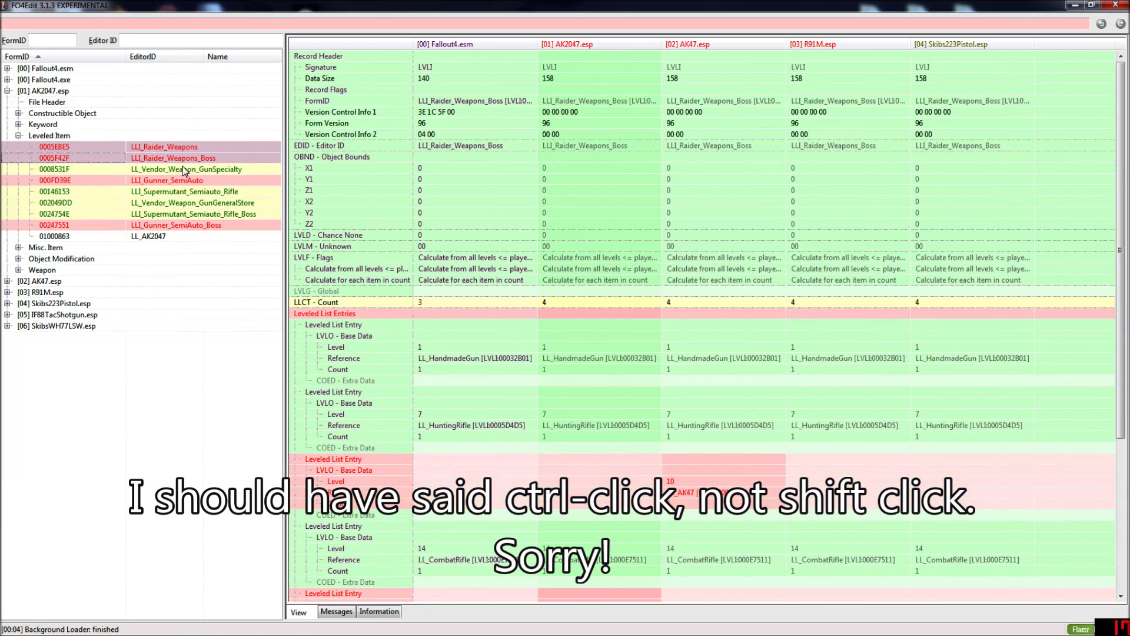
click(186, 180)
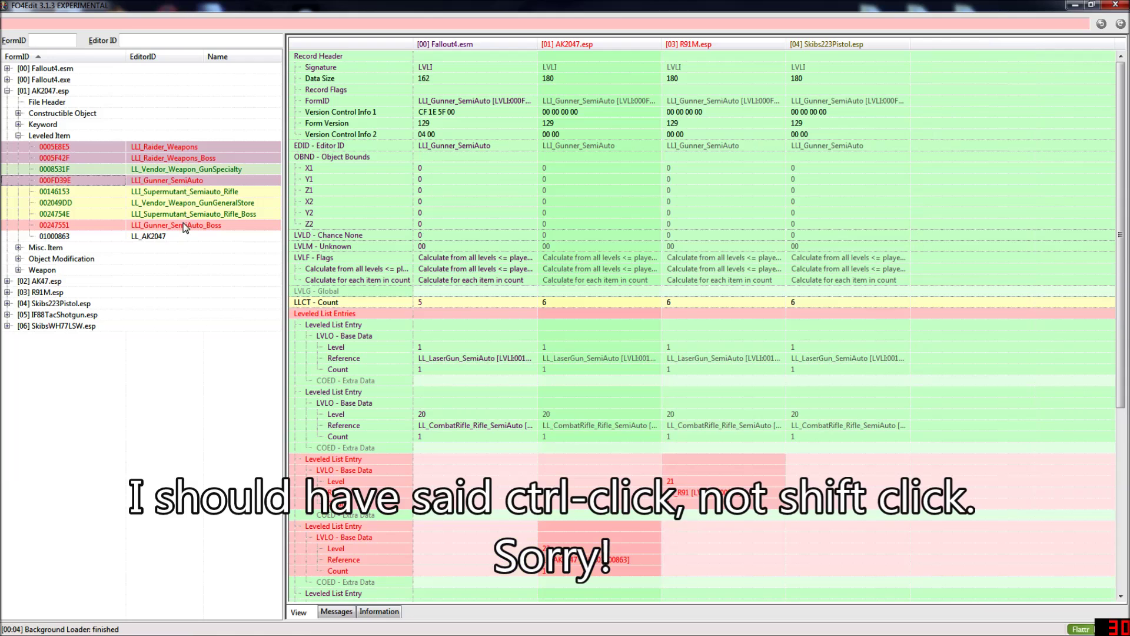
click(187, 147)
ctrl+click(186, 158)
ctrl+click(186, 180)
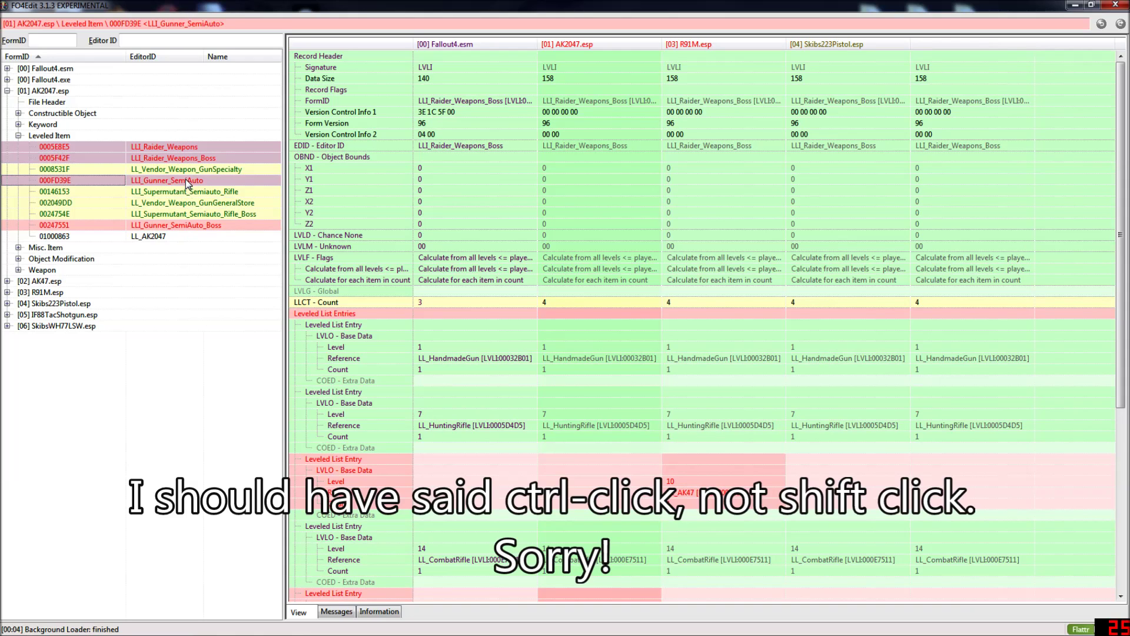
ctrl+click(186, 225)
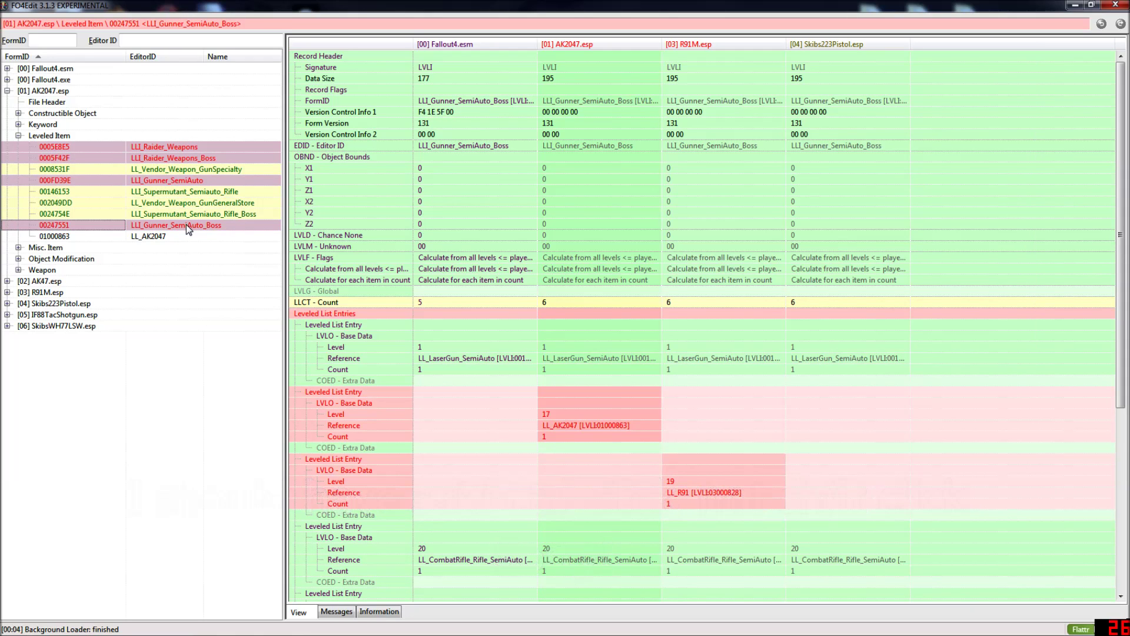
Choose 'Copy as override into...' for the four lists and confirm the edit warning.
right_click(186, 224)
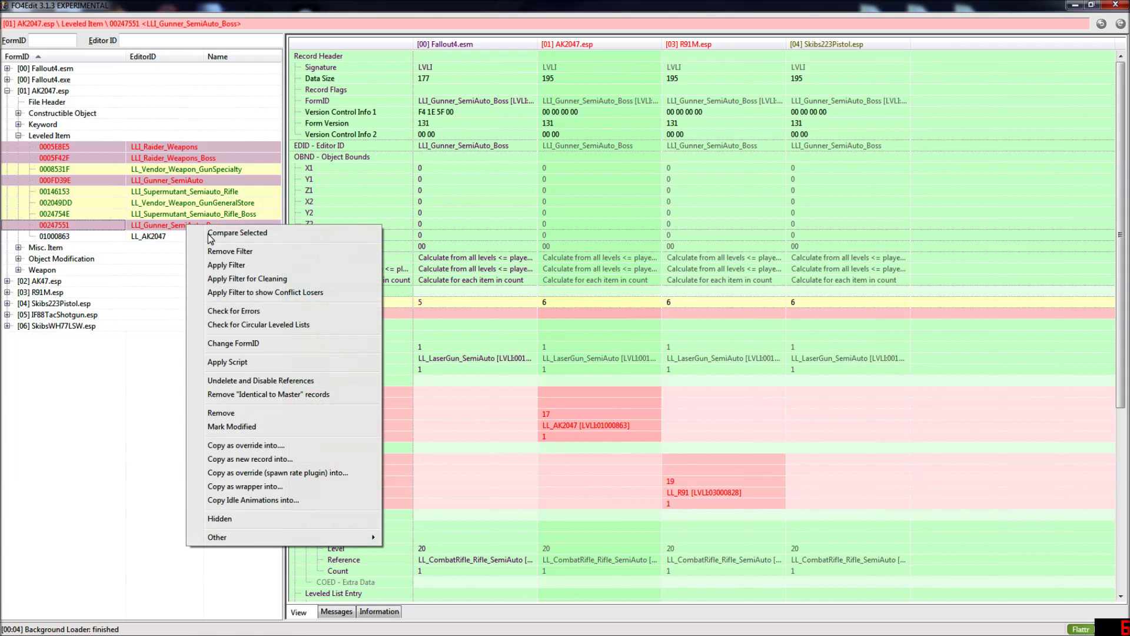
click(291, 446)
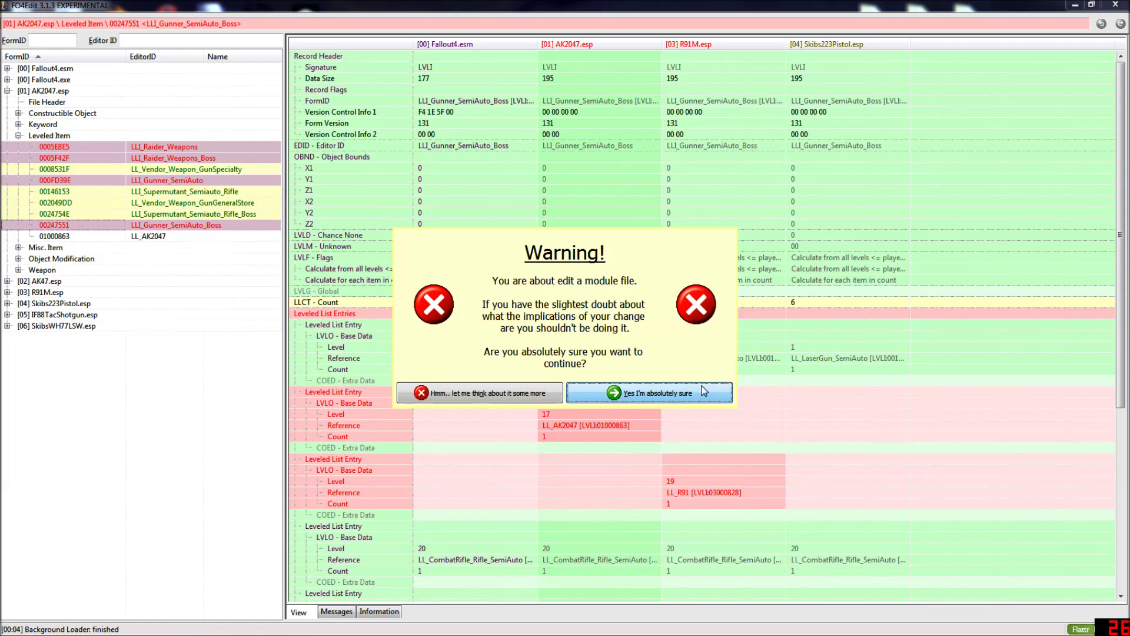
click(656, 389)
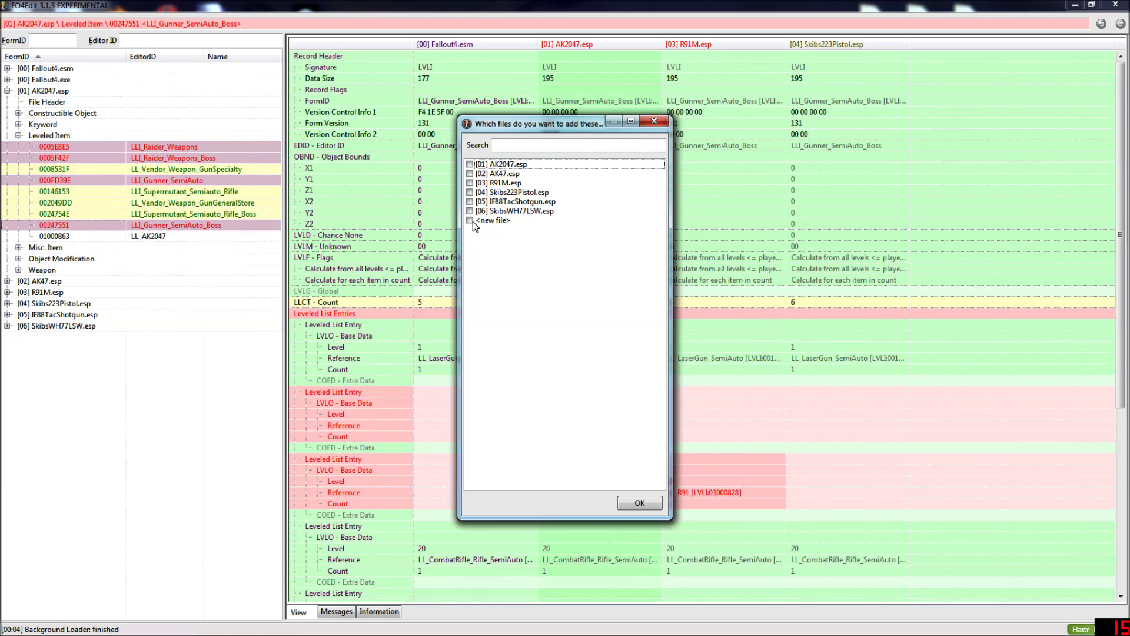
Copy the lists into a new file named mergedpatch01.esp, accepting the added masters.
click(496, 222)
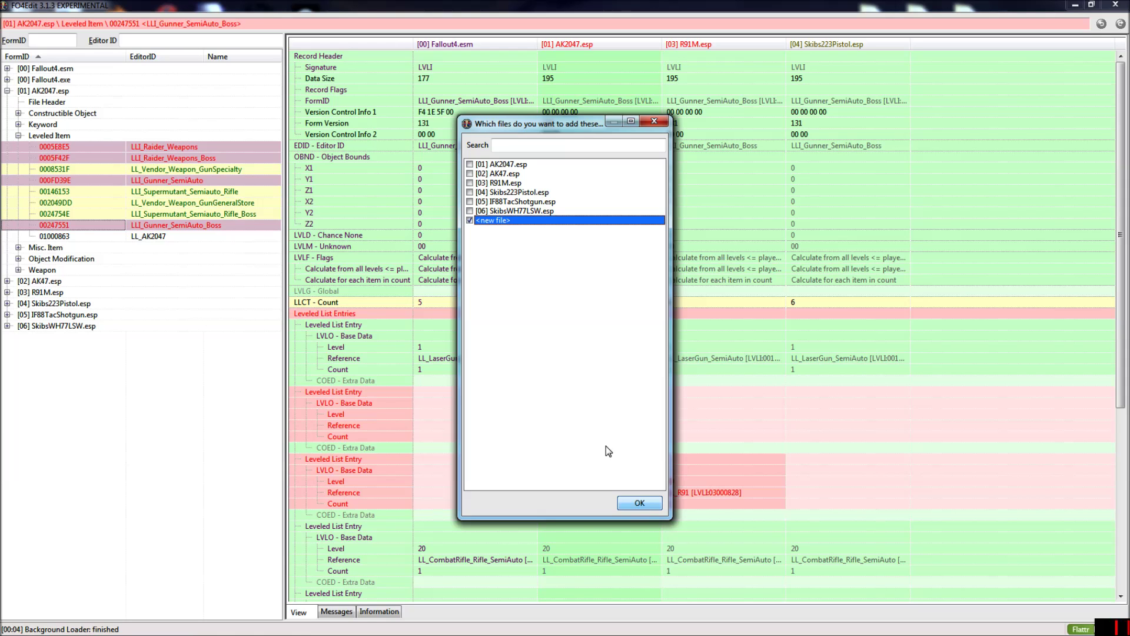
click(641, 505)
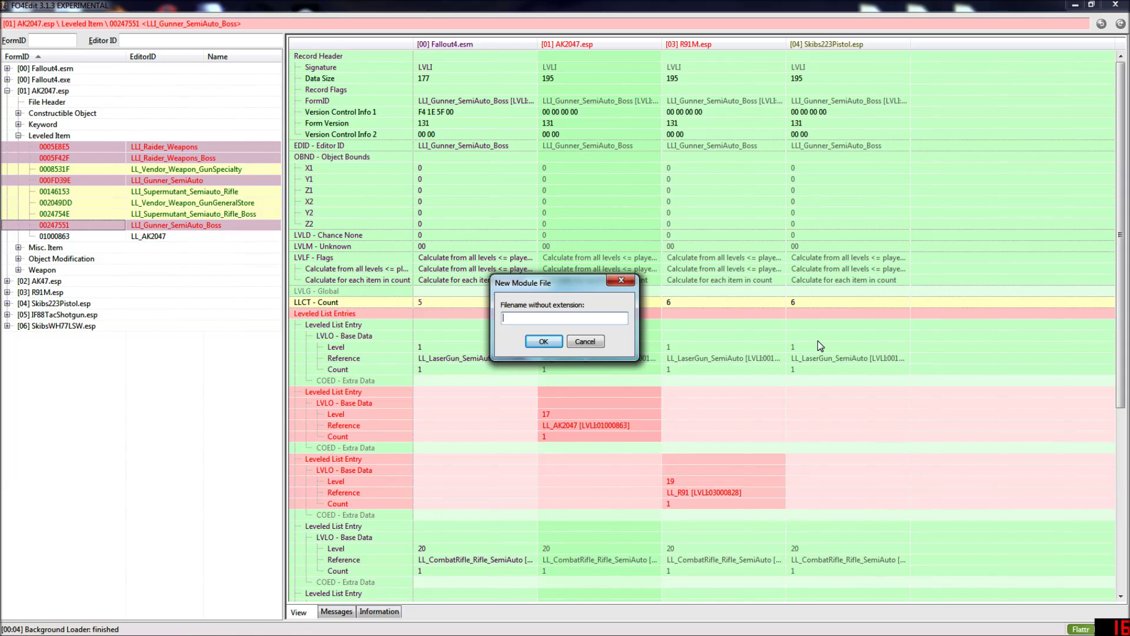
text(mergedpatch01)
click(544, 341)
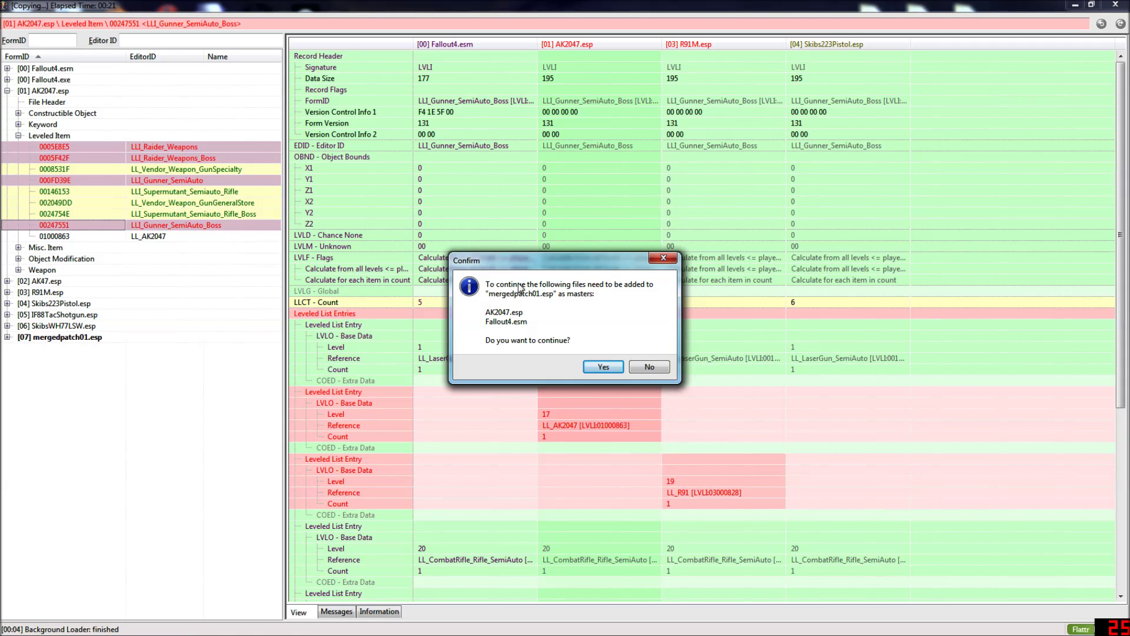
click(603, 368)
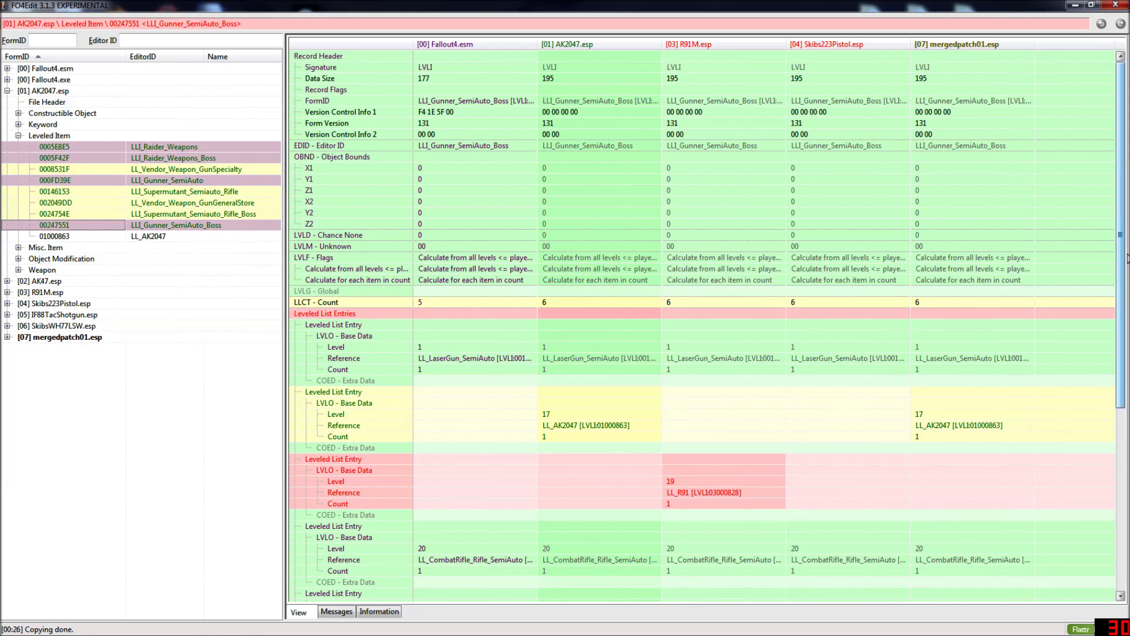
scroll(1126, 253, down, 3)
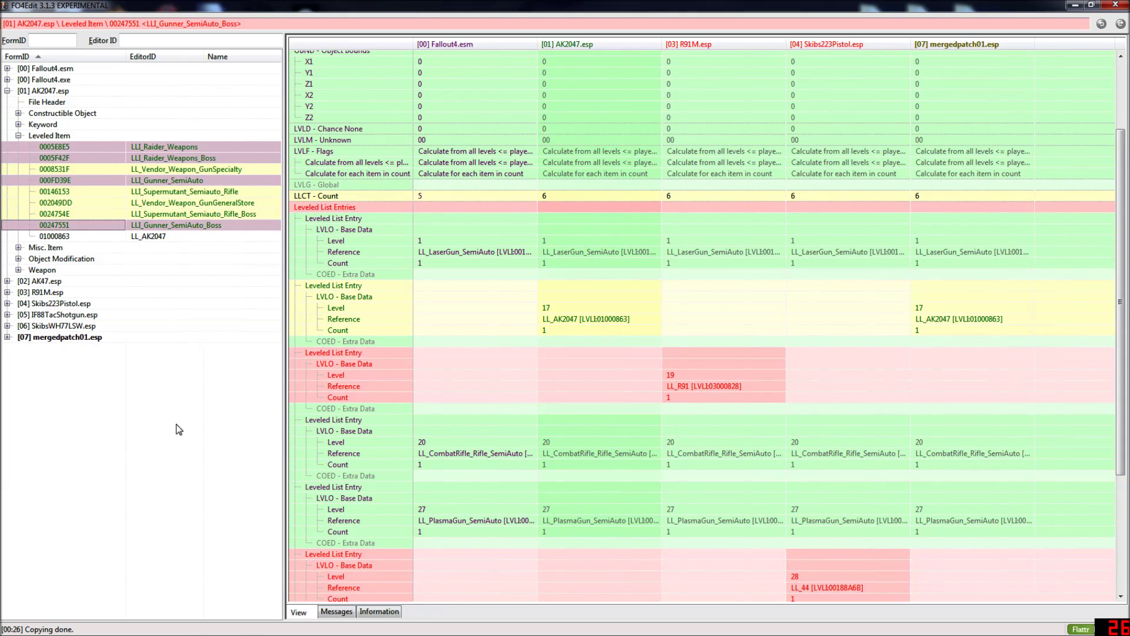
Open mergedpatch01.esp's LLI_Raider_Weapons comparison against the other plugins.
click(8, 337)
click(18, 350)
click(19, 359)
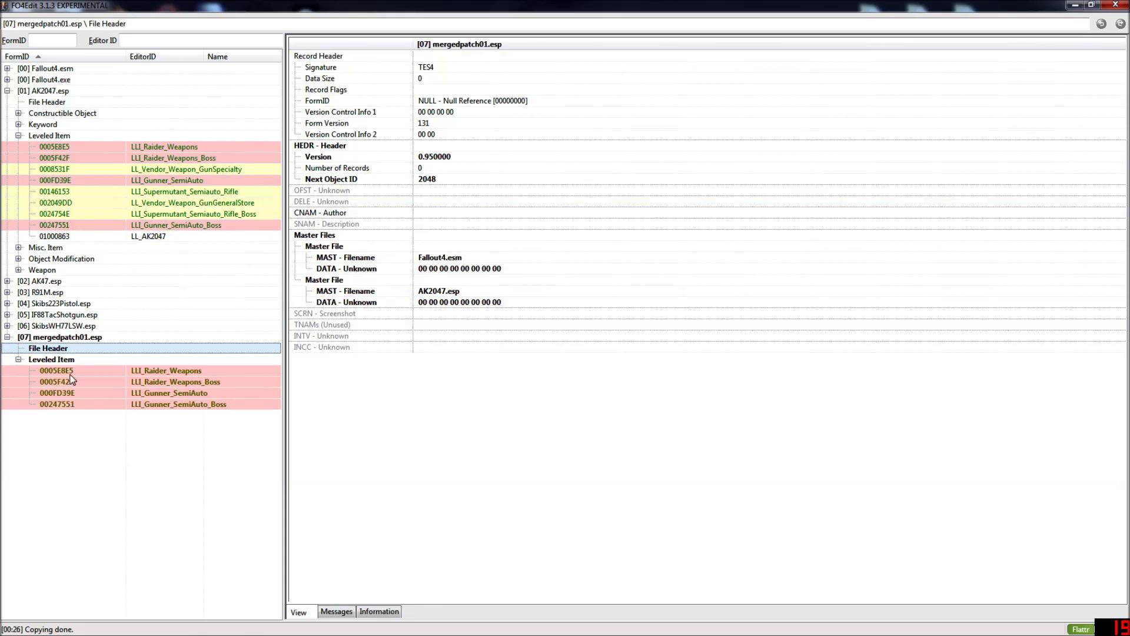
click(173, 371)
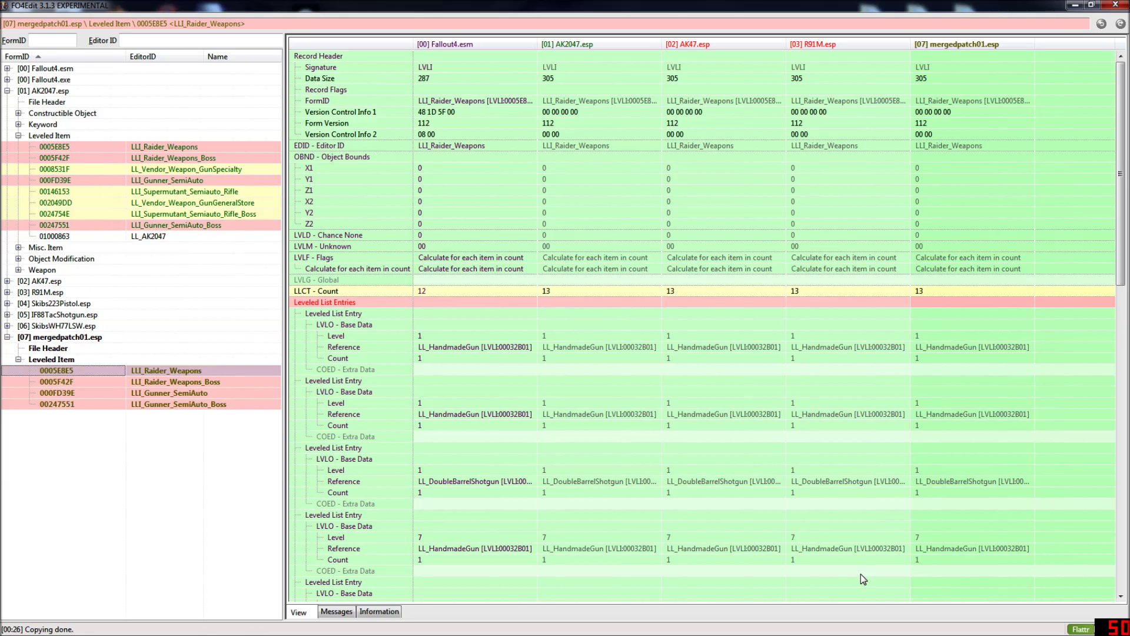
scroll(706, 324, down, 14)
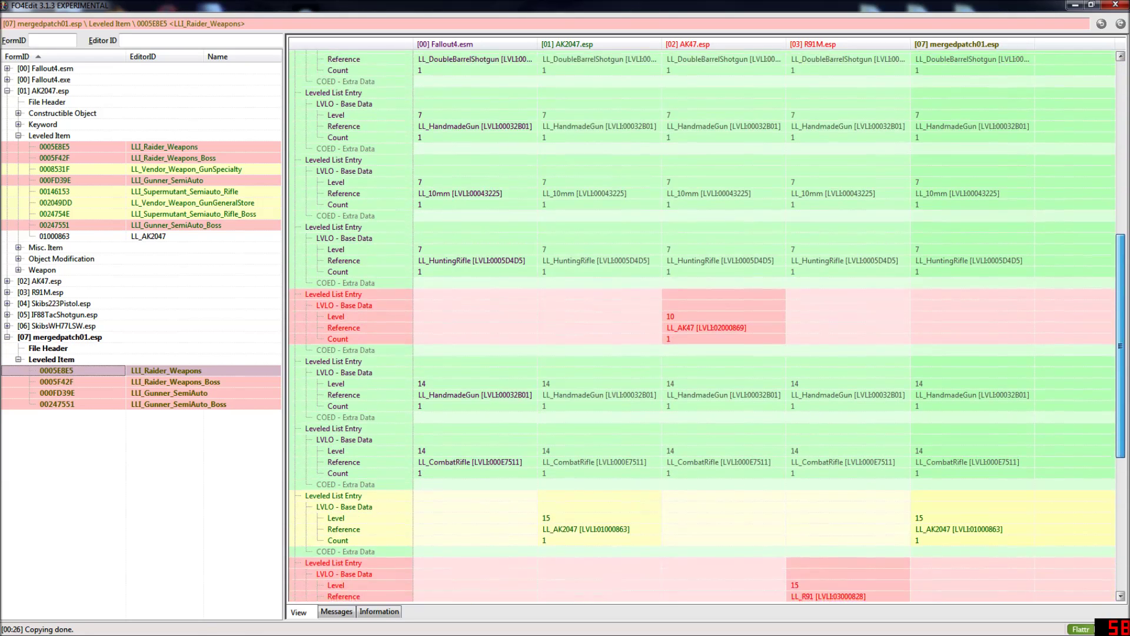
scroll(764, 257, down, 1)
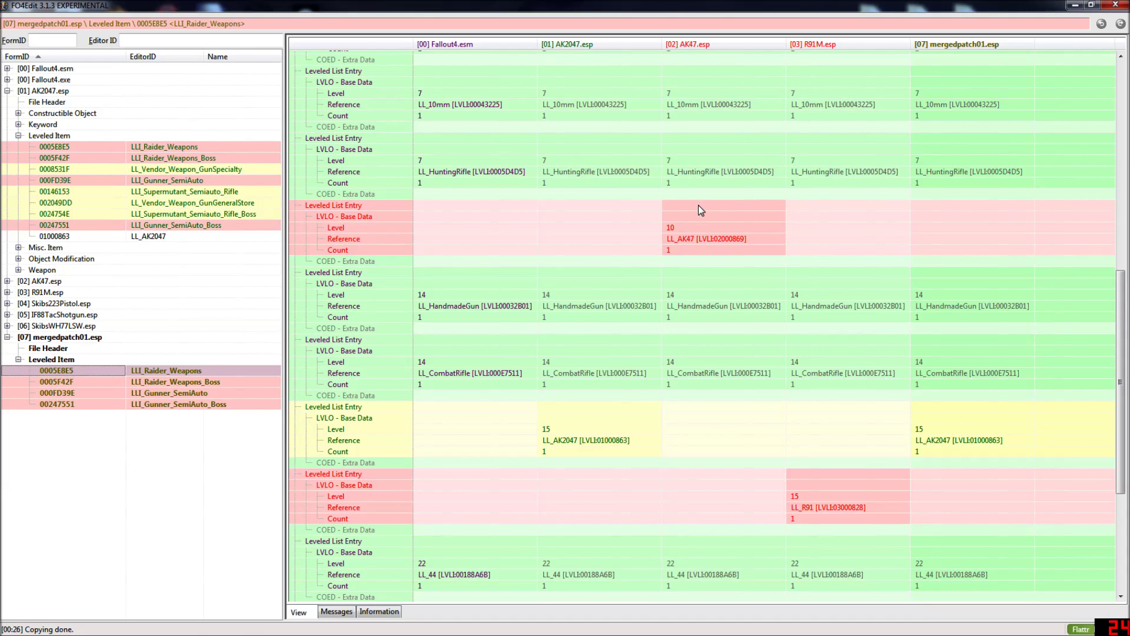
Copy the AK47 level 10 and R91M level 15 entries into mergedpatch01, adding both masters.
drag(698, 205, 987, 203)
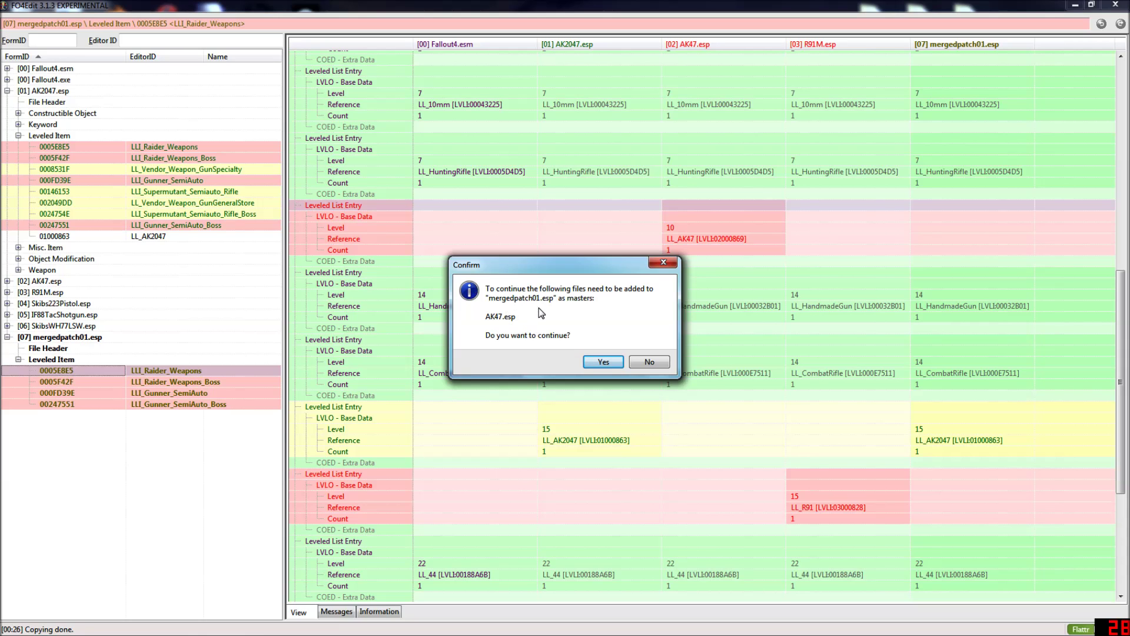
click(604, 362)
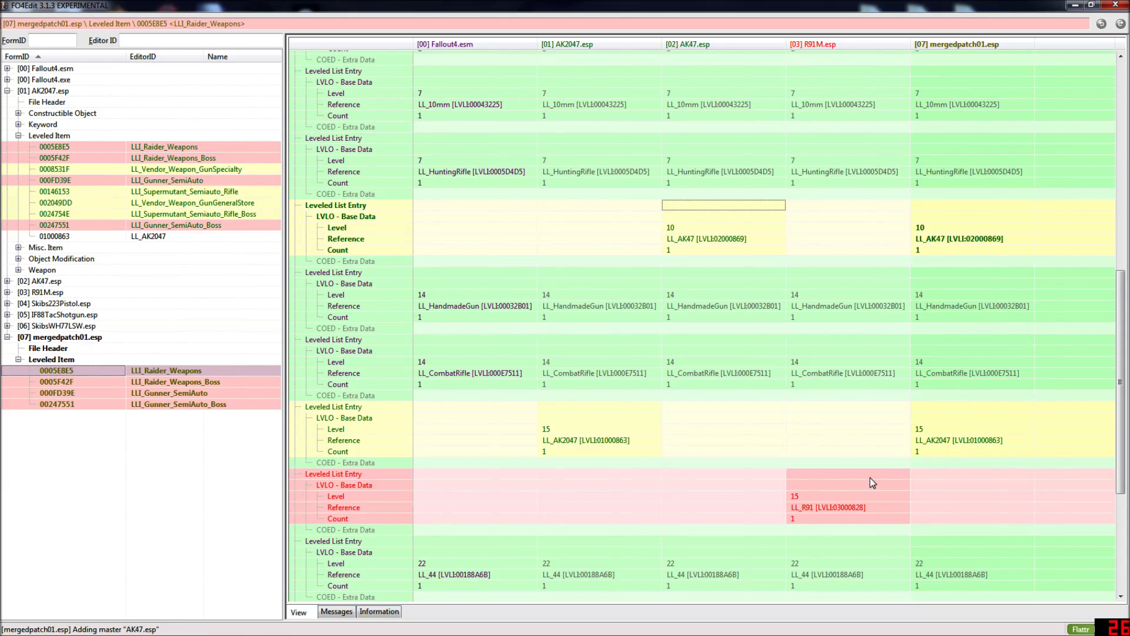
drag(836, 480, 968, 501)
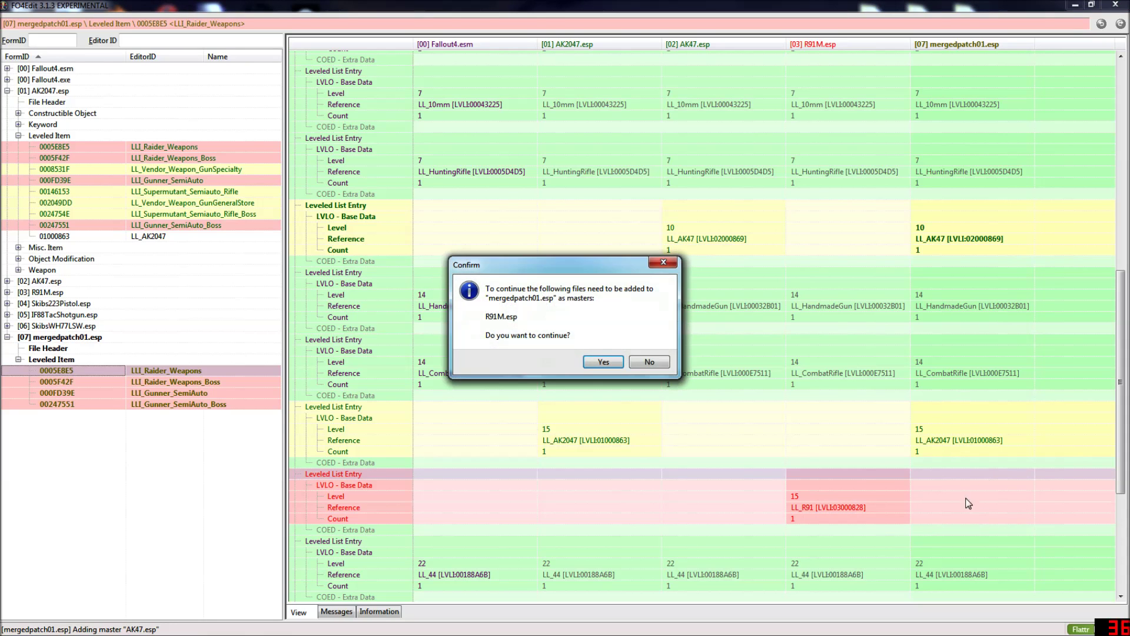
click(601, 361)
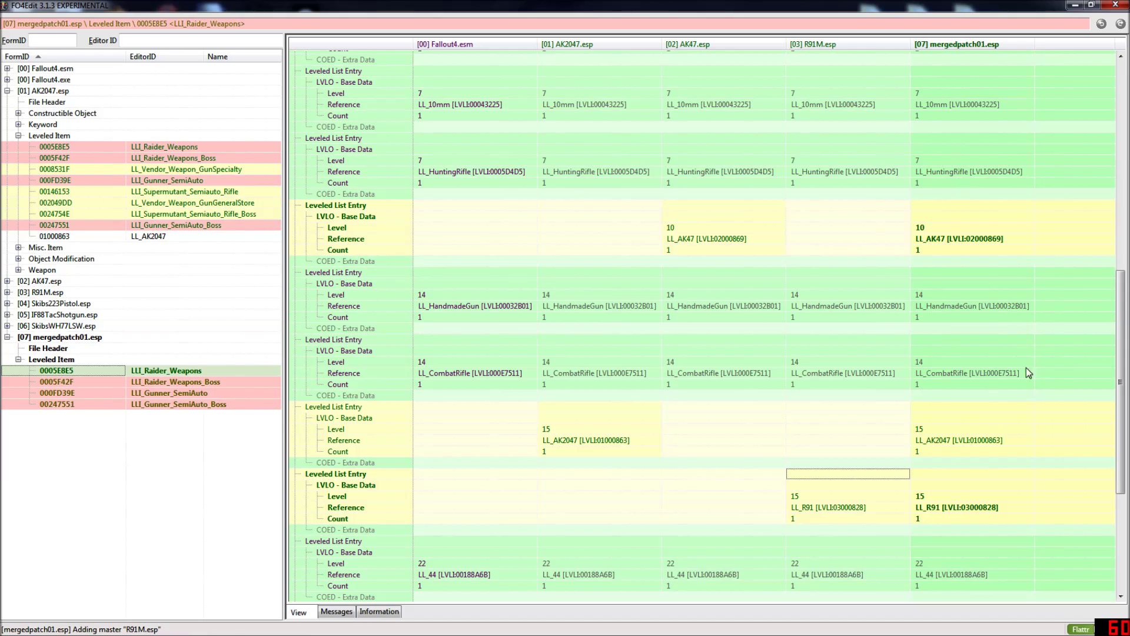
scroll(963, 177, down, 5)
scroll(963, 176, up, 15)
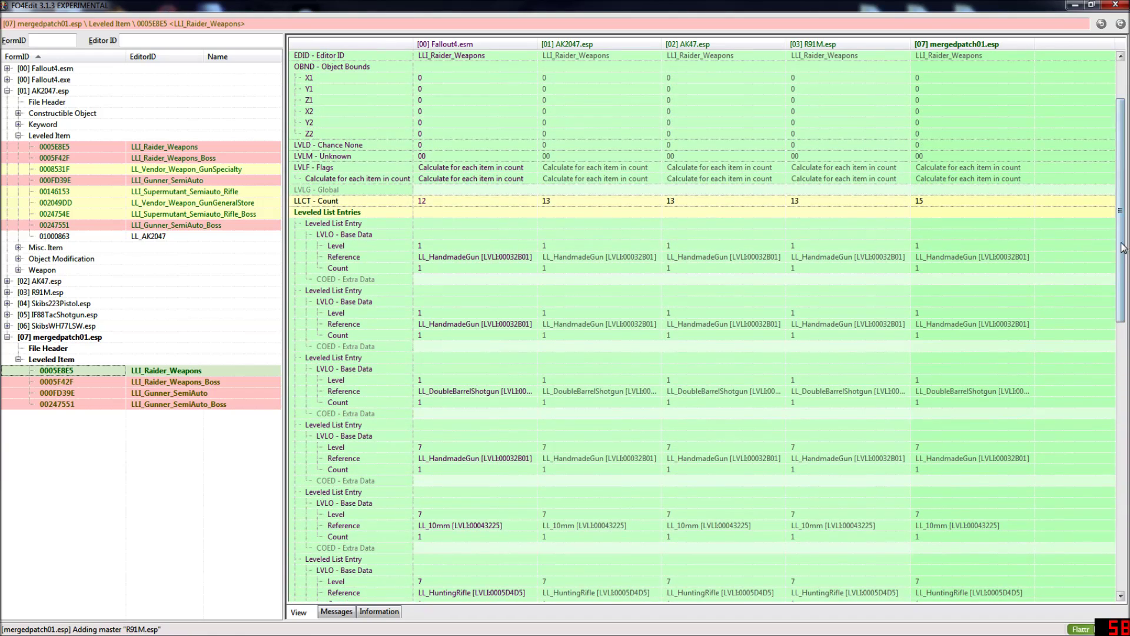
drag(1121, 241, 1121, 509)
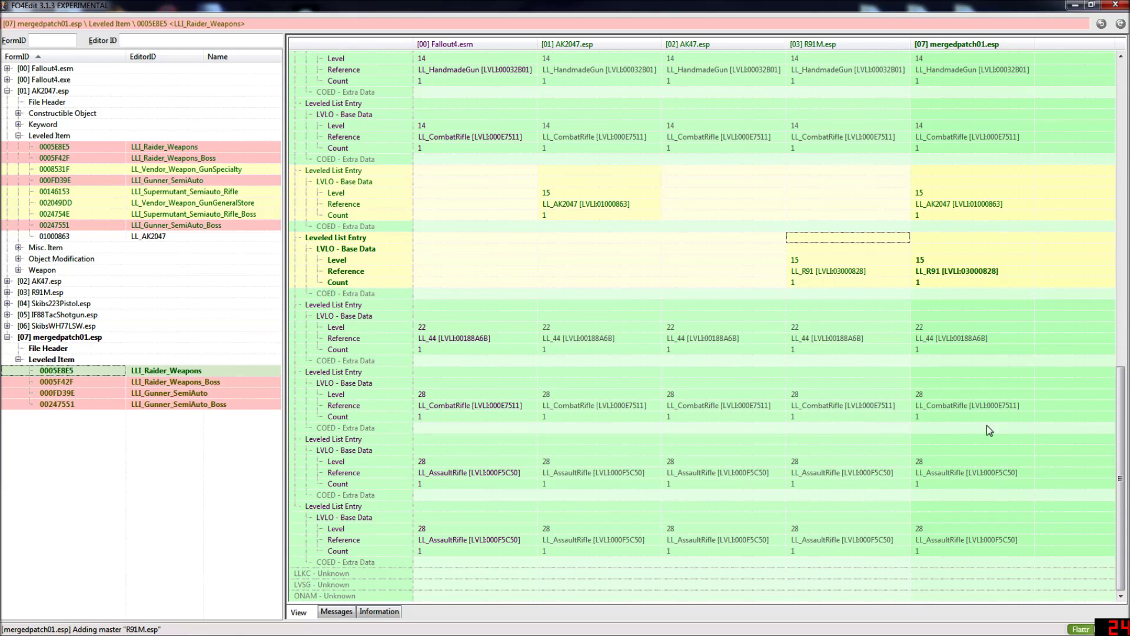
click(208, 382)
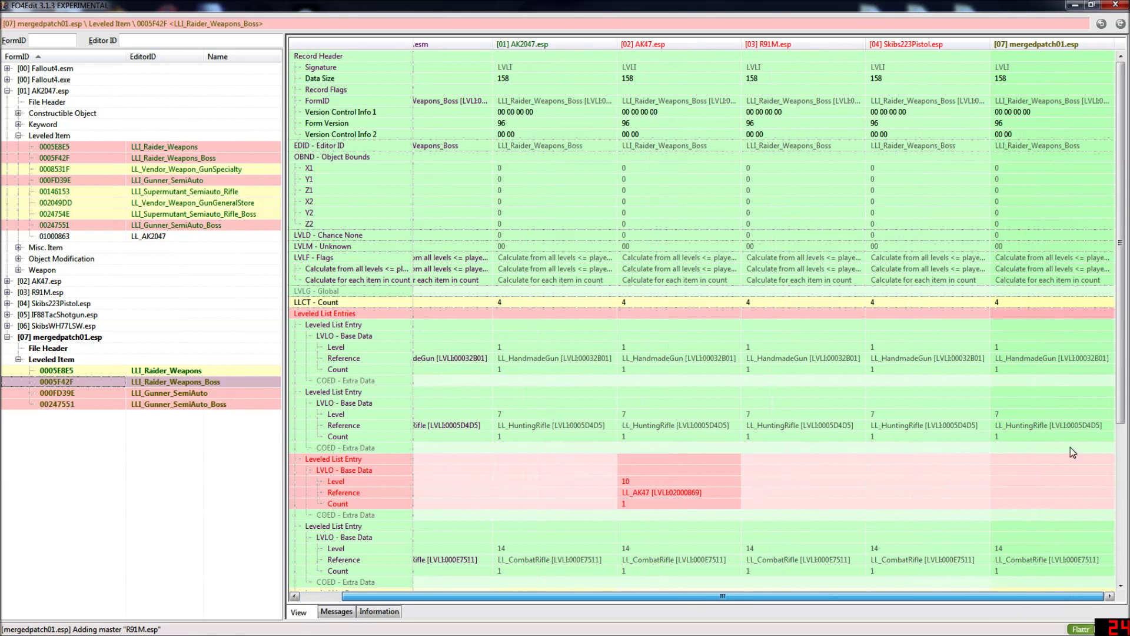
Copy the LL_AK47, LL_44 and LL_R91 entries into mergedpatch01's LLI_Raider_Weapons_Boss.
scroll(664, 237, down, 7)
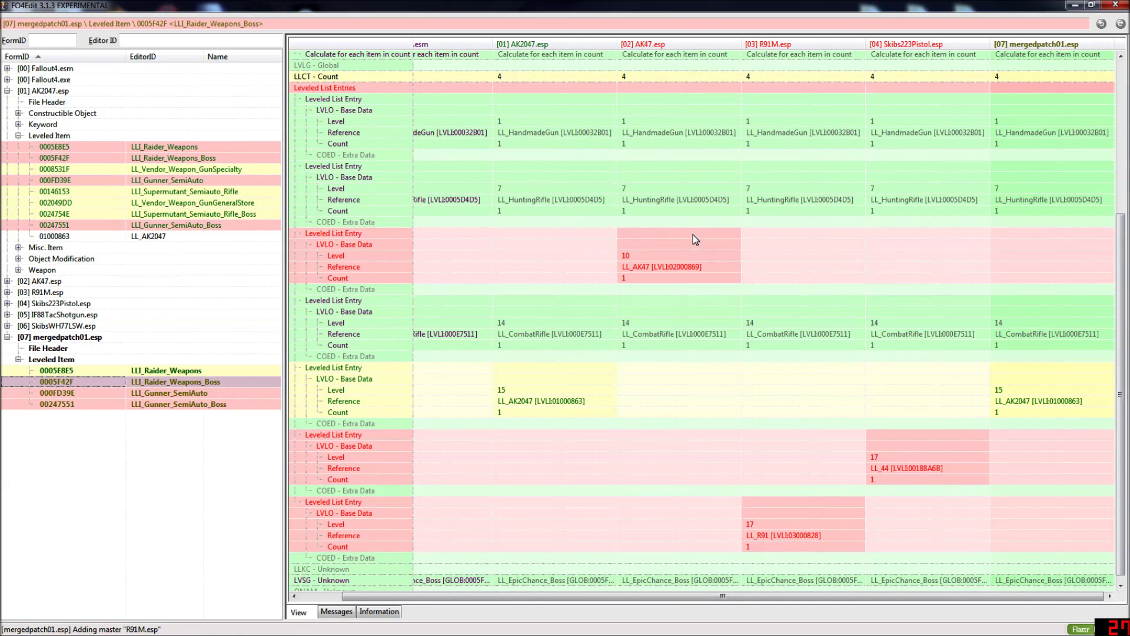
drag(694, 238, 1072, 233)
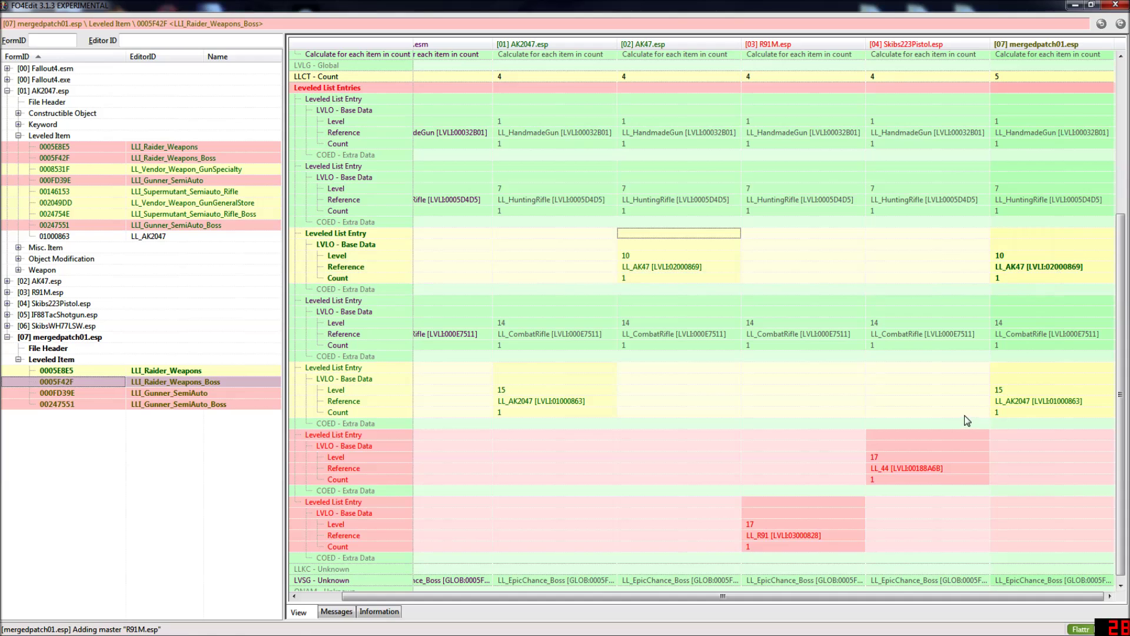
drag(963, 434, 1073, 437)
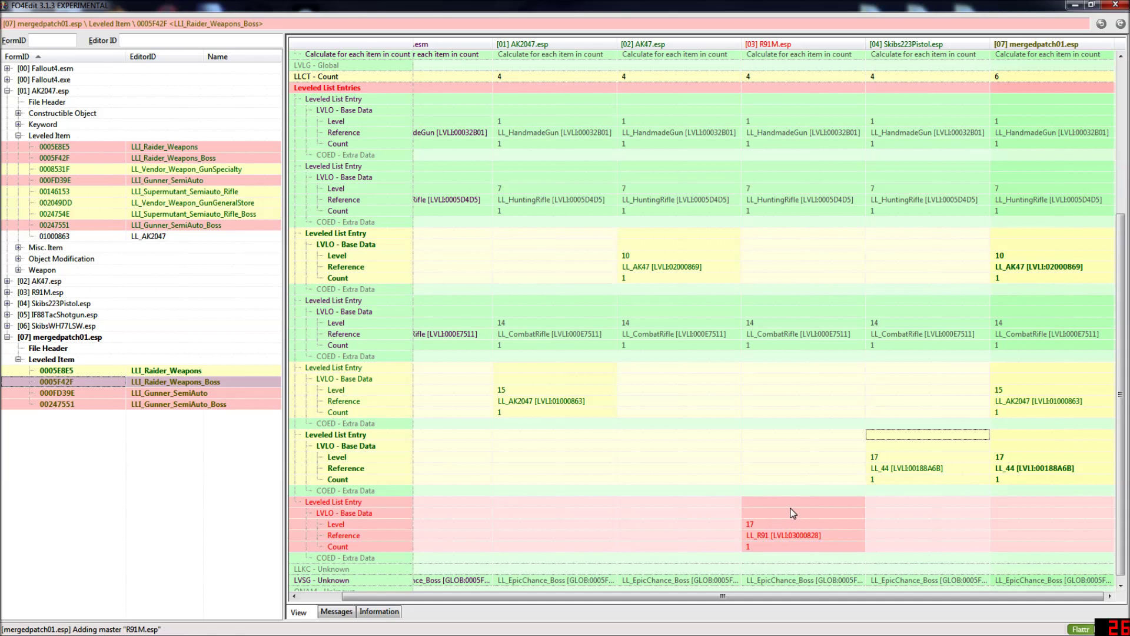
drag(793, 513, 1061, 507)
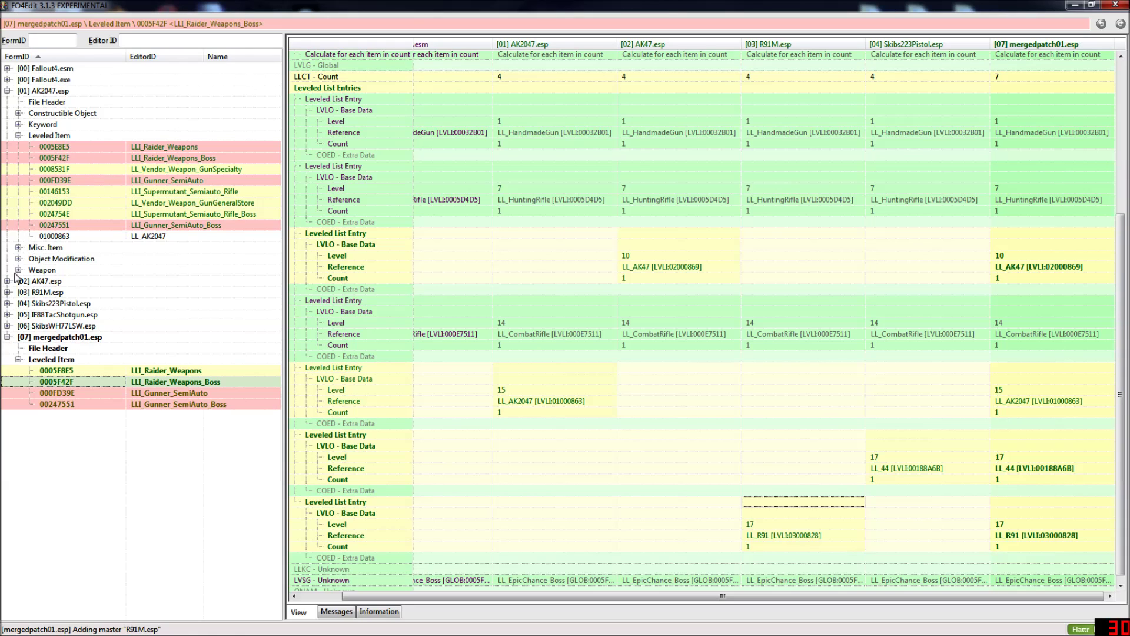
click(8, 91)
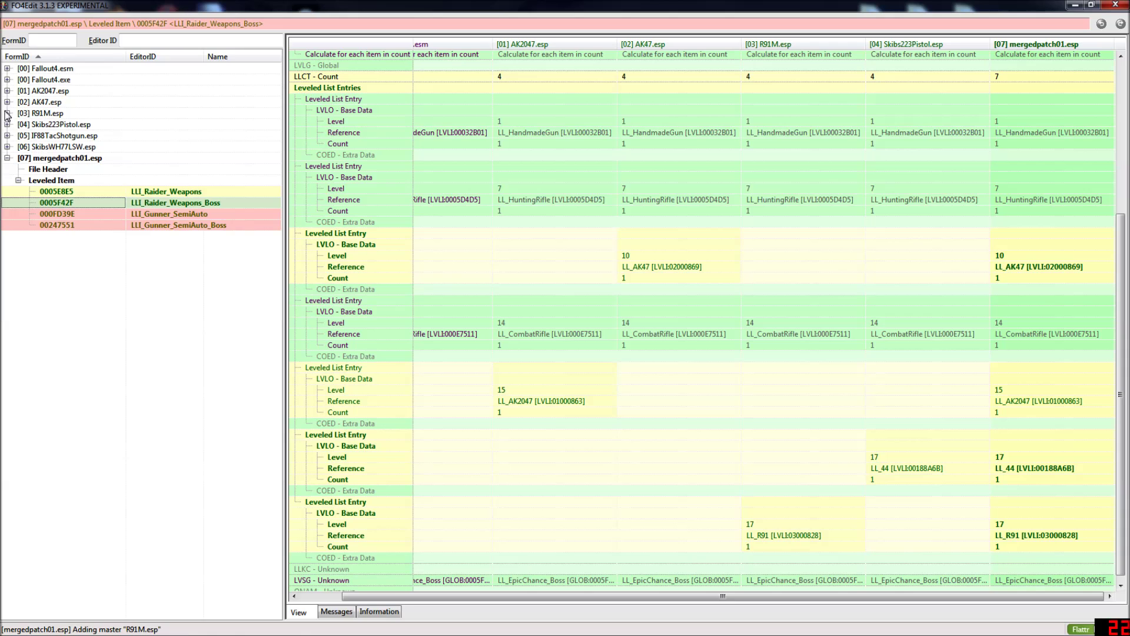
Expand Skibs223Pistol.esp's Leveled Item group and open the 000FD39E LLI_Gunner_SemiAuto comparison.
click(7, 102)
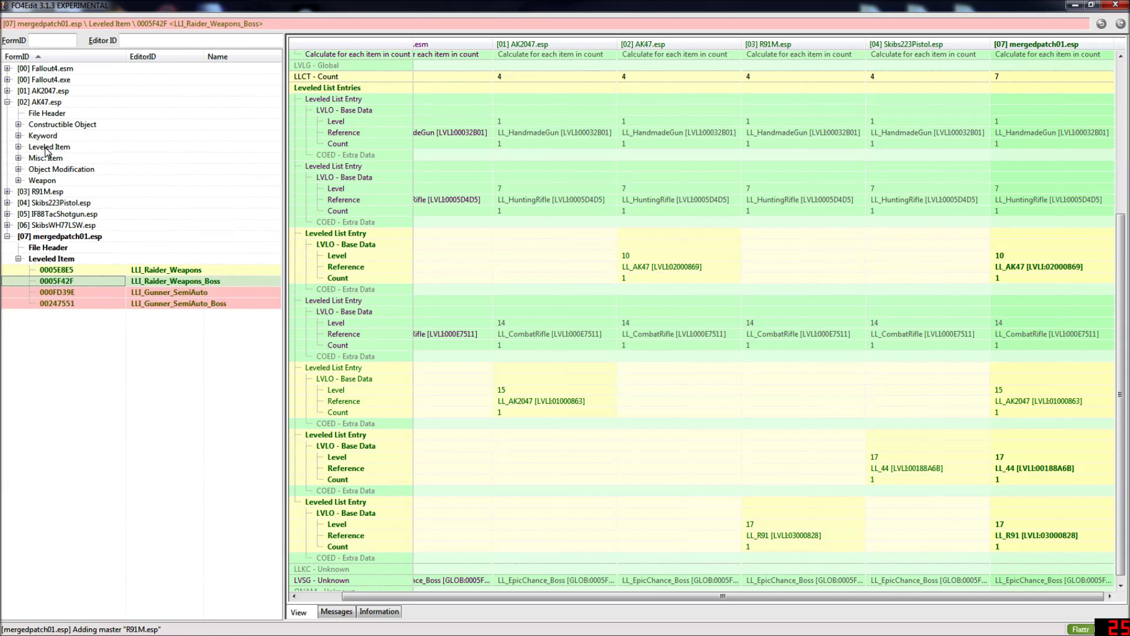
click(18, 147)
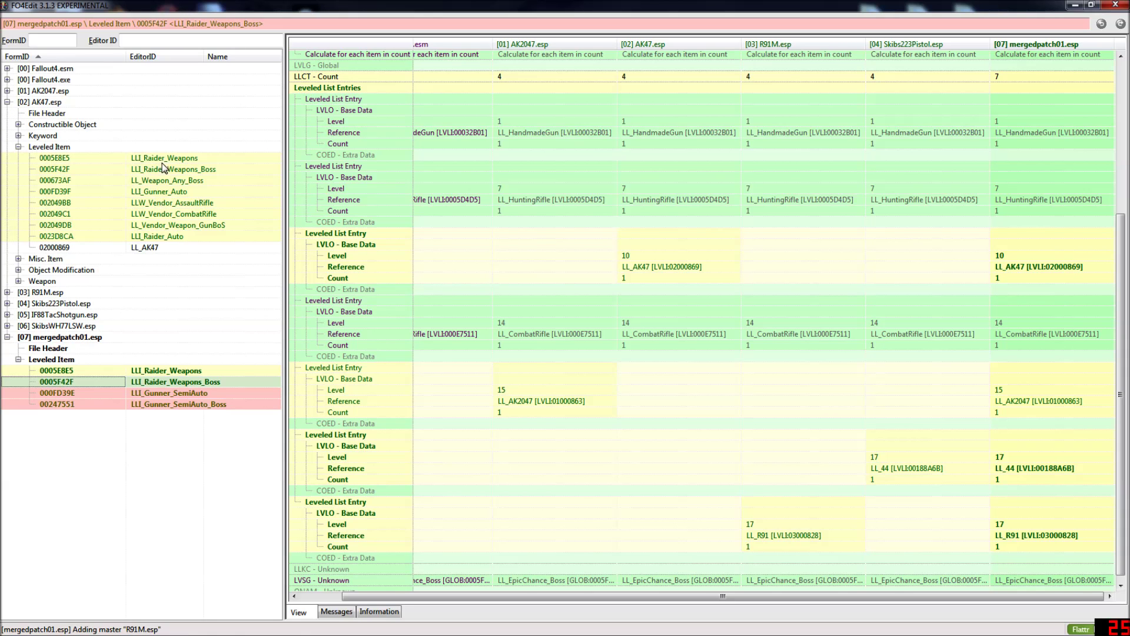
click(18, 147)
click(7, 102)
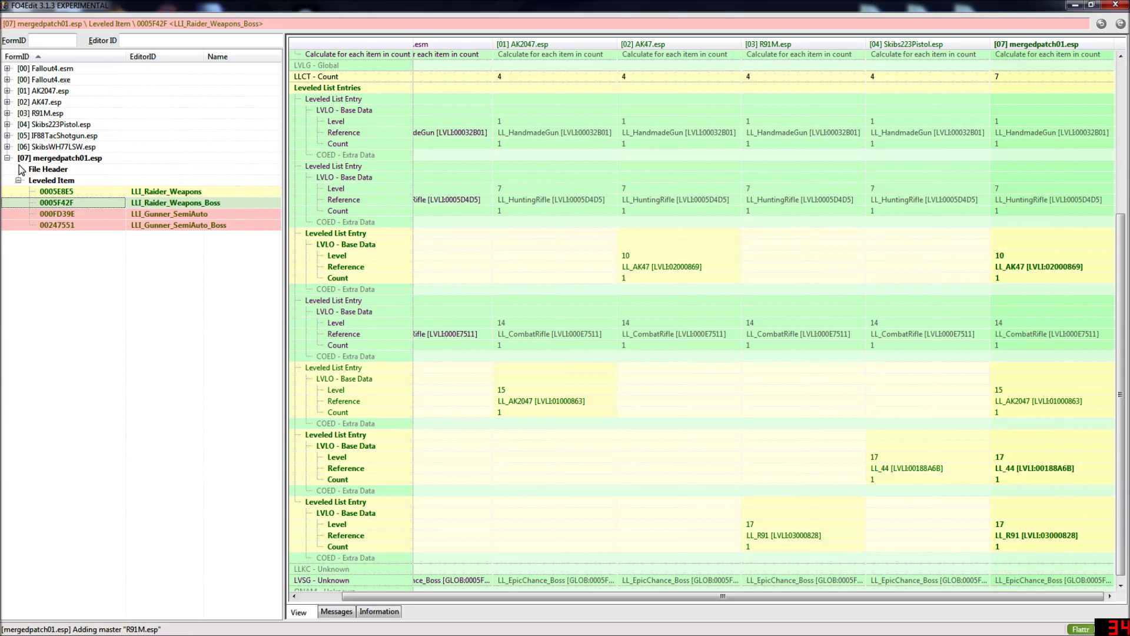
click(7, 124)
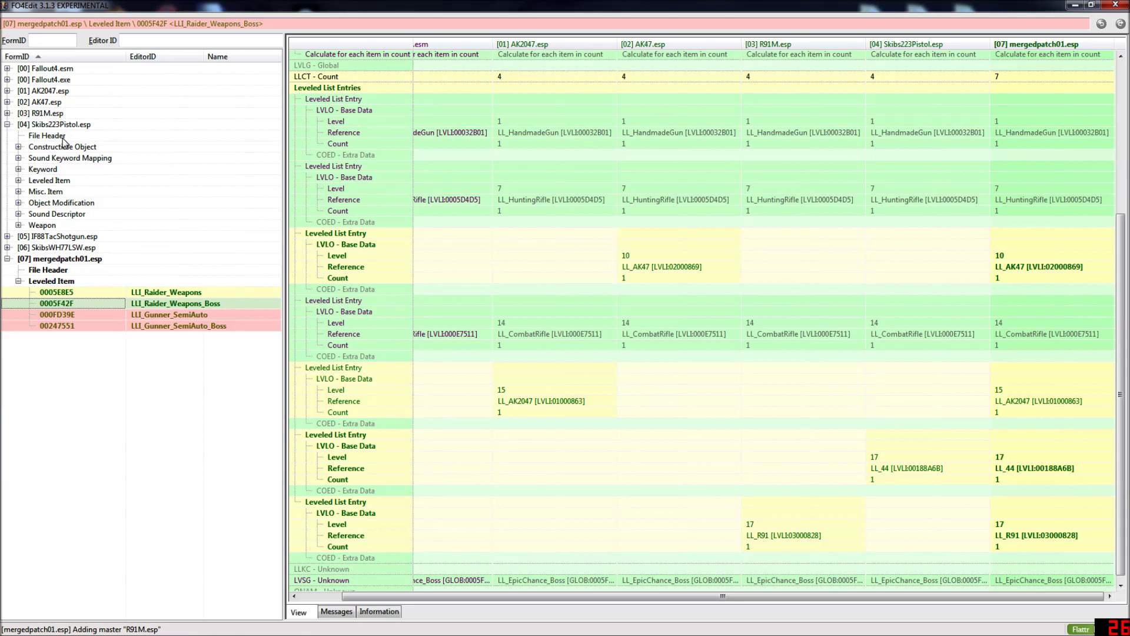
click(18, 181)
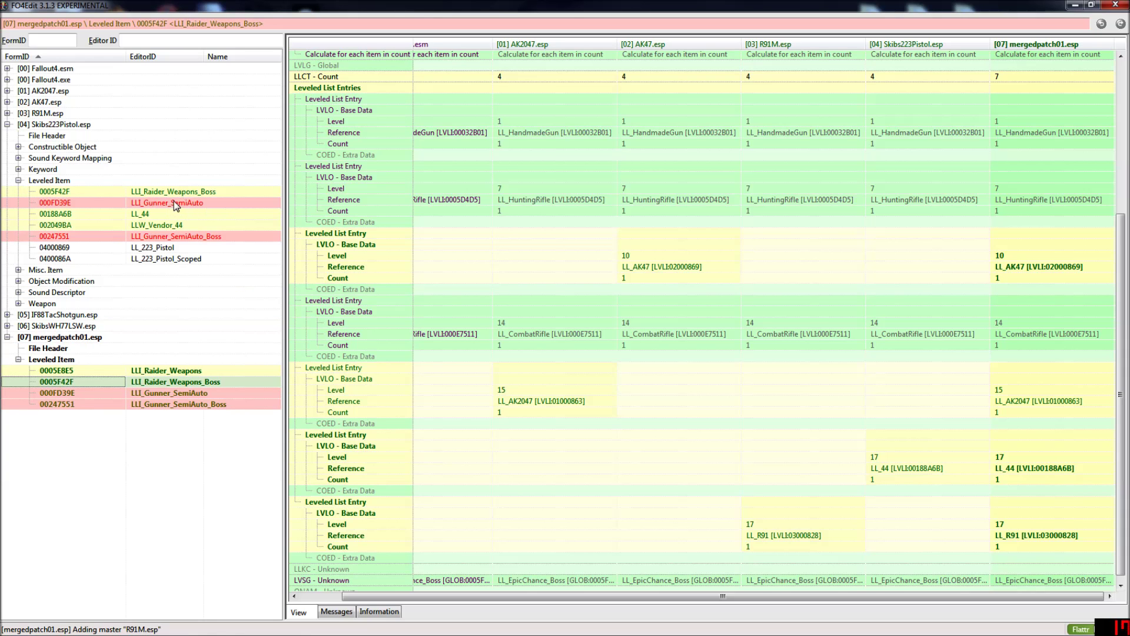
click(192, 204)
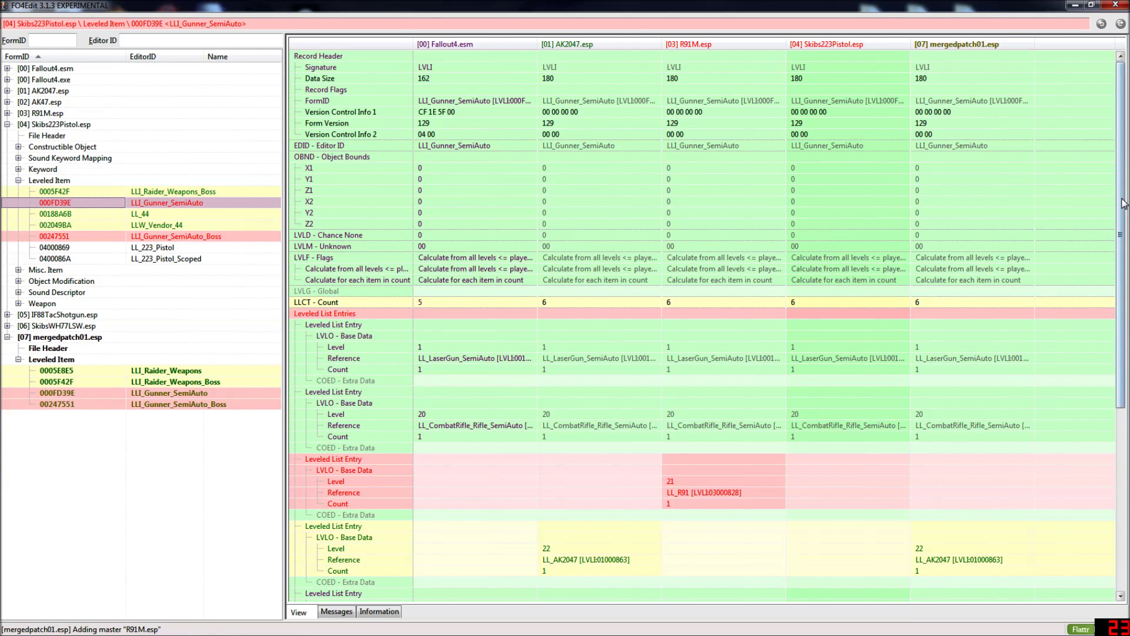
Copy the LL_R91 and LL_44 entries into mergedpatch01's LLI_Gunner_SemiAuto.
scroll(1001, 353, down, 7)
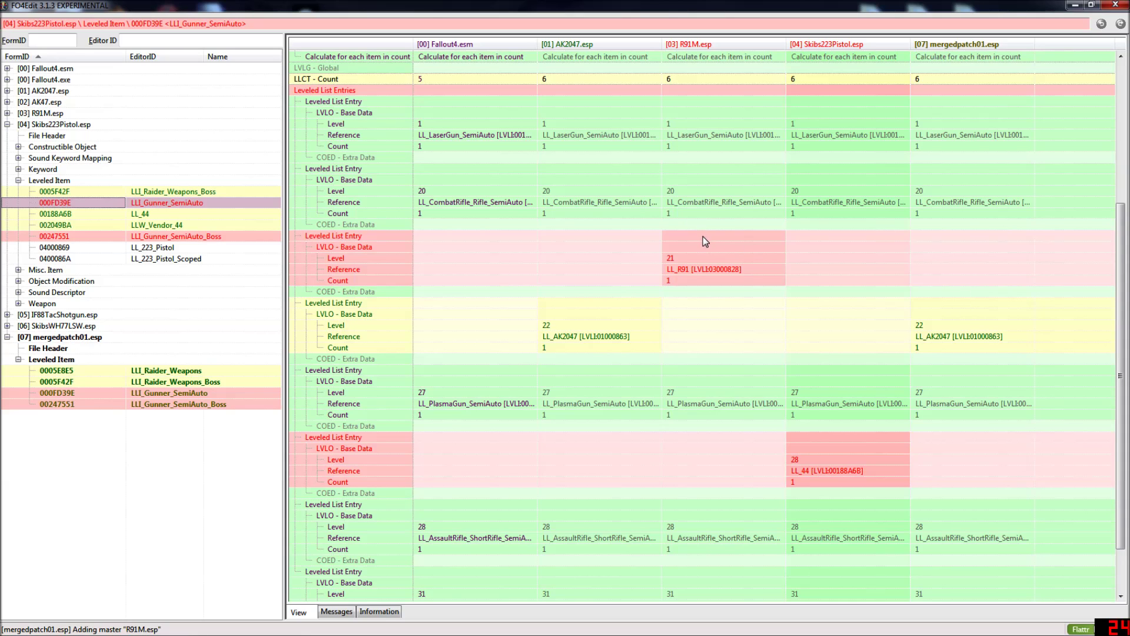
drag(703, 237, 966, 234)
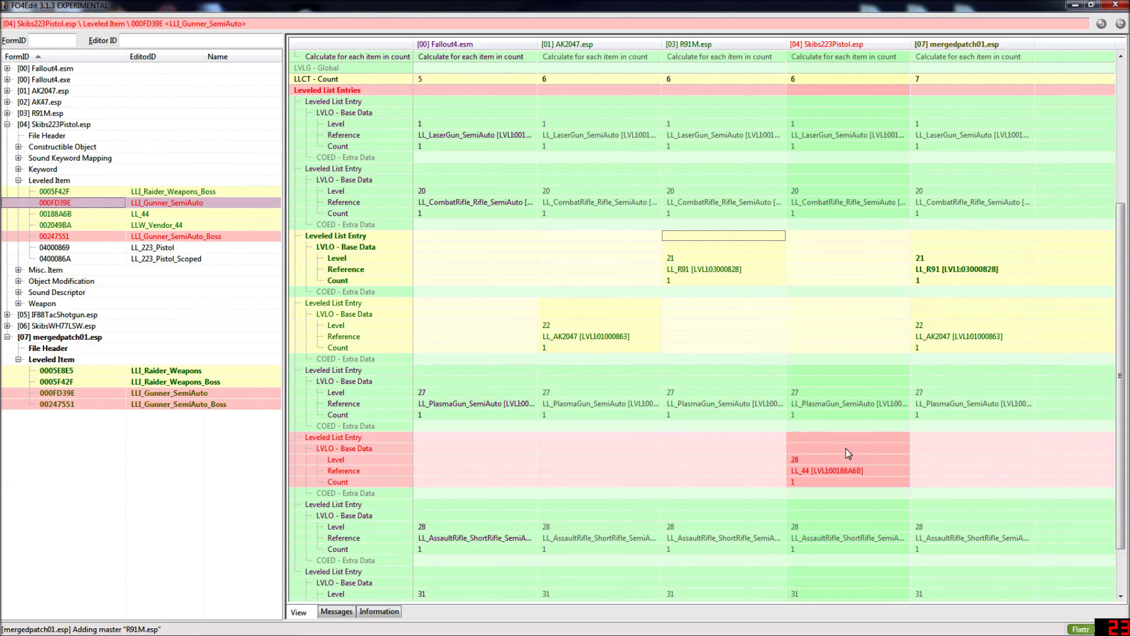
drag(847, 437, 989, 435)
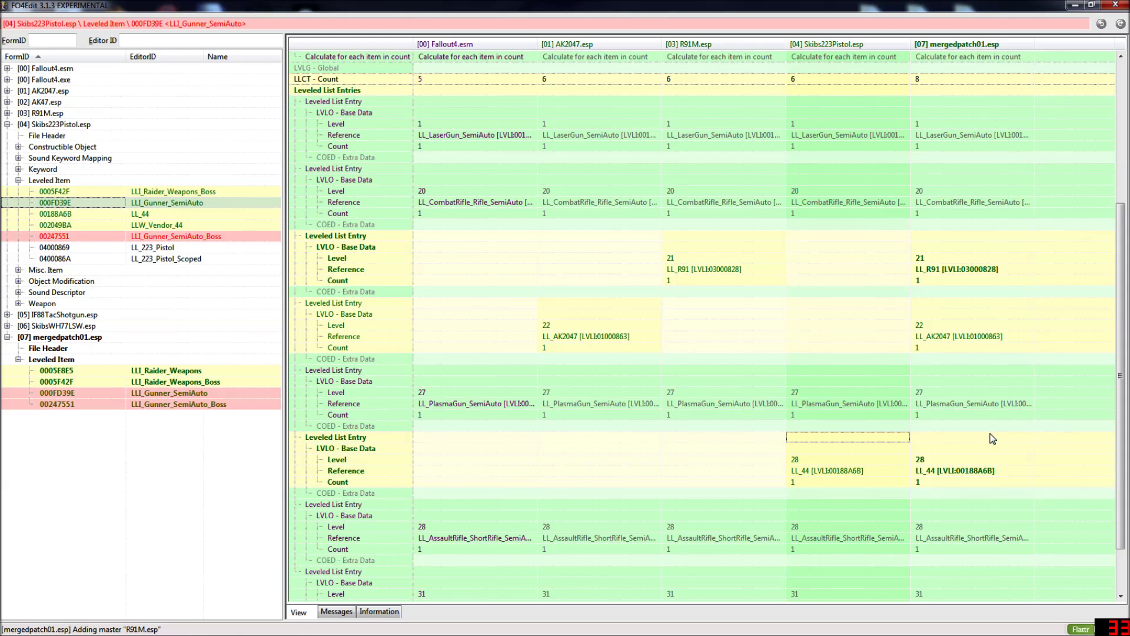
Copy the LL_R91 and LL_44 entries into mergedpatch01's LLI_Gunner_SemiAuto_Boss.
click(190, 236)
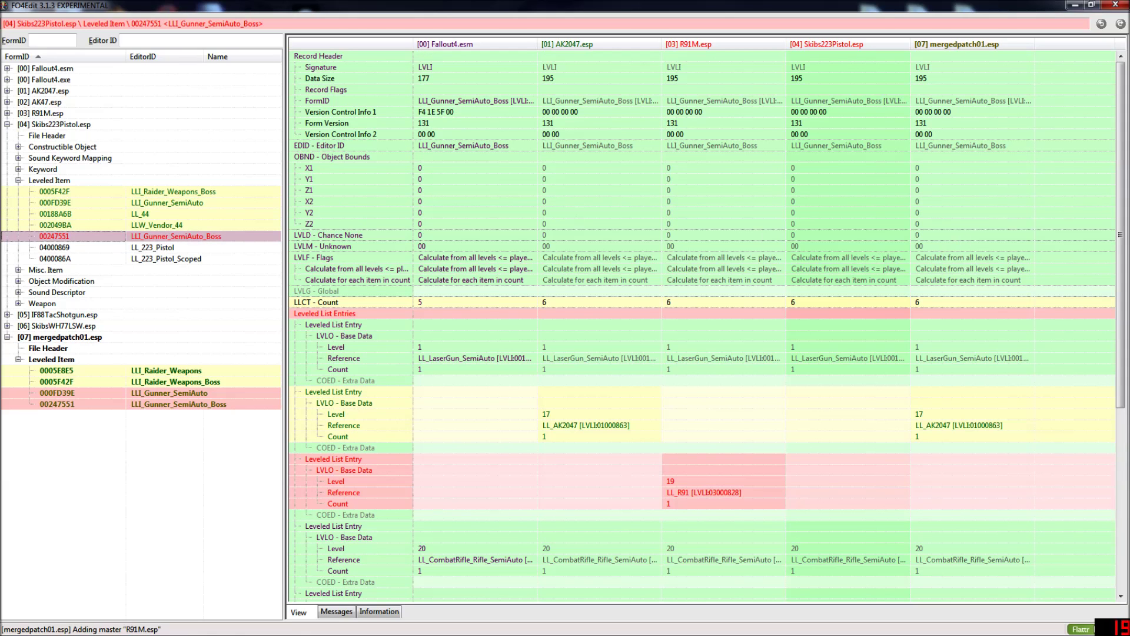
scroll(707, 247, down, 6)
drag(751, 253, 994, 258)
drag(864, 453, 985, 451)
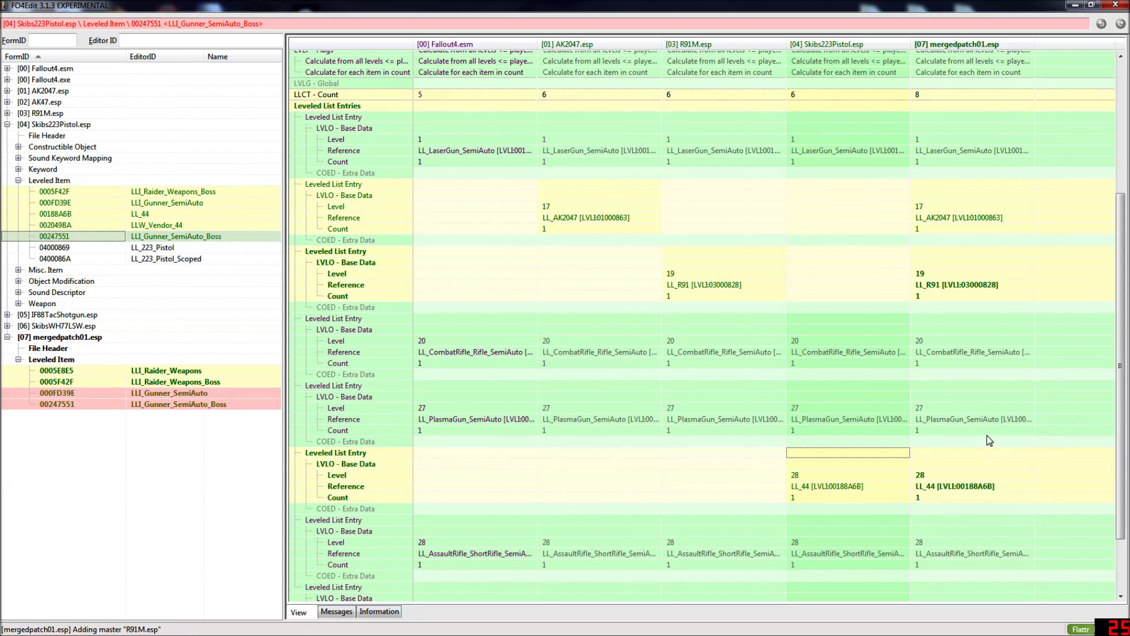
click(7, 326)
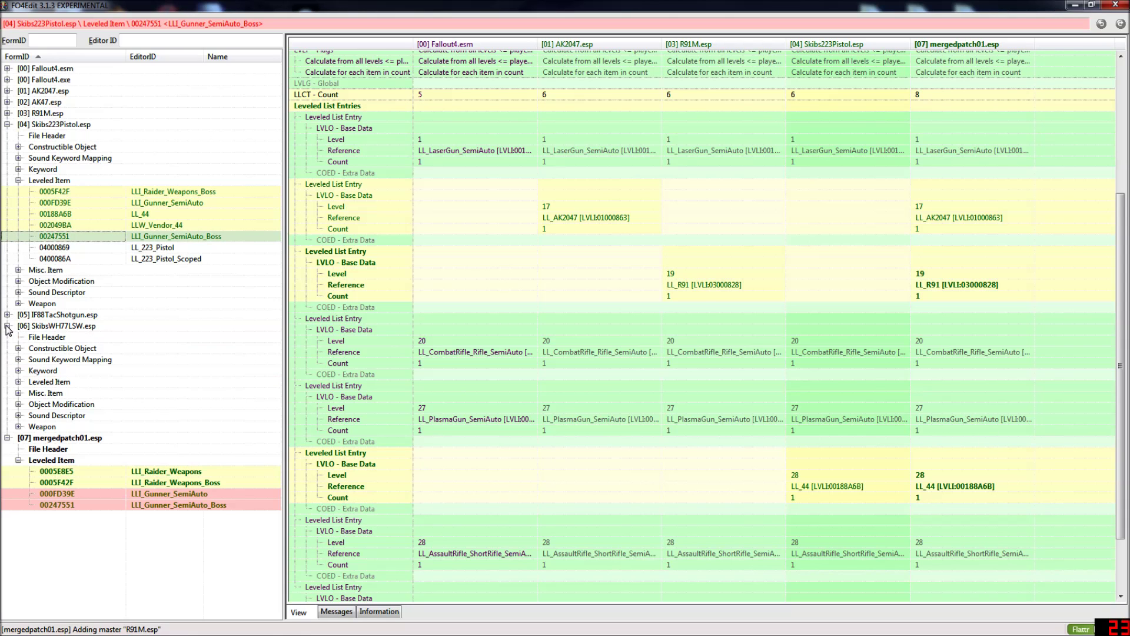
Review SkibsWH77LSW.esp's LL_AssaultRifle, LL_AssaultRifle_Rifle_Auto and LL_SkibsLSW lists, ending on LL_AssaultRifle.
click(19, 382)
click(165, 393)
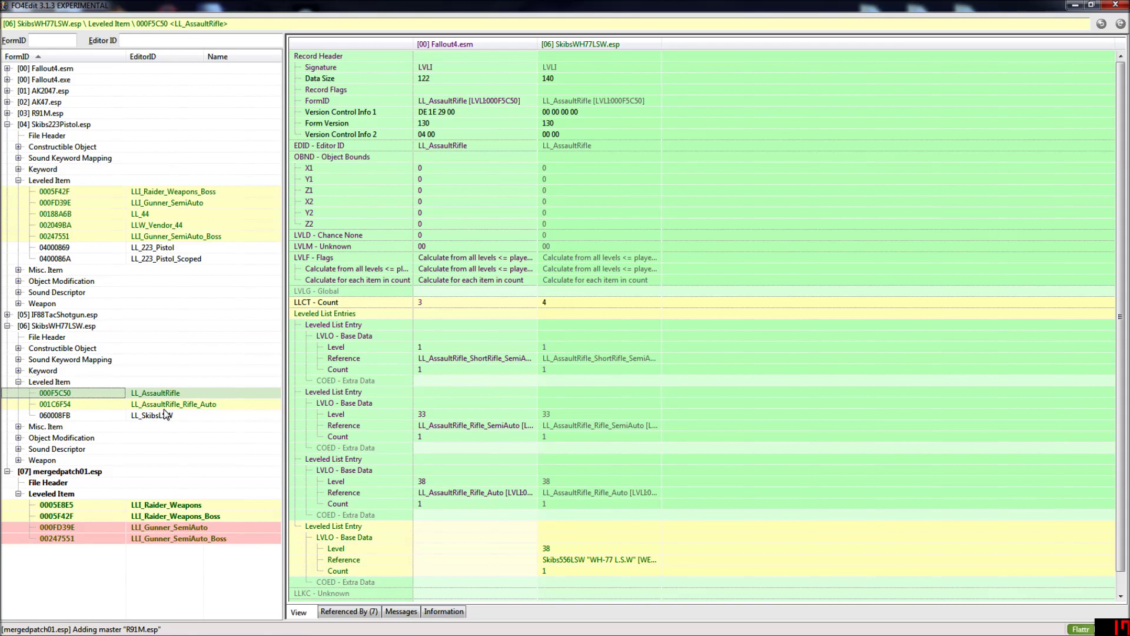
click(167, 405)
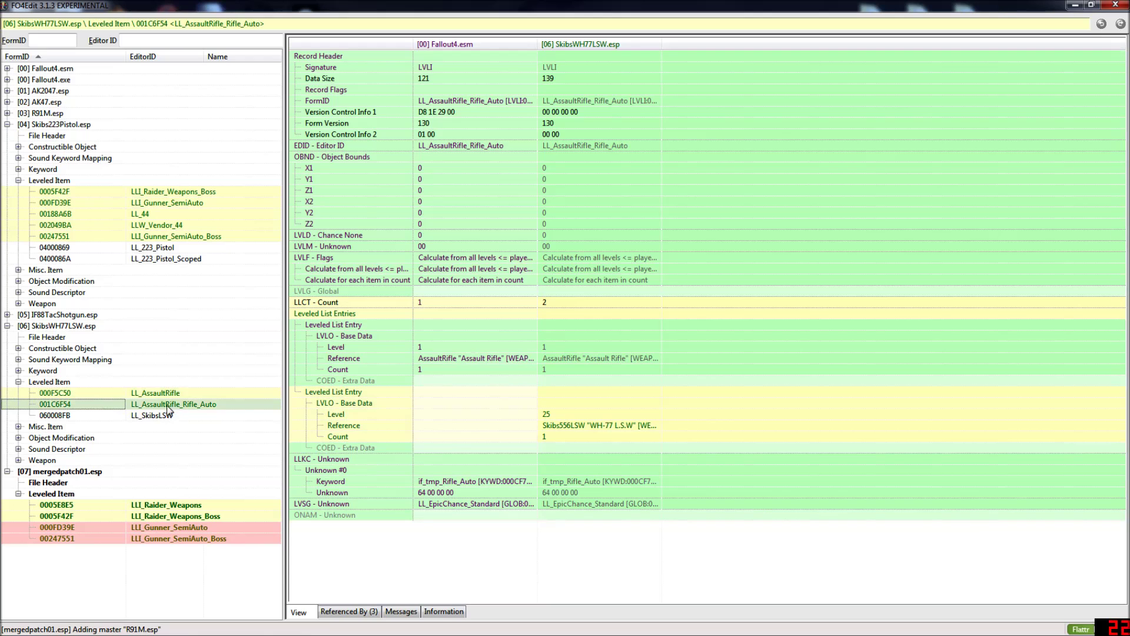
click(143, 415)
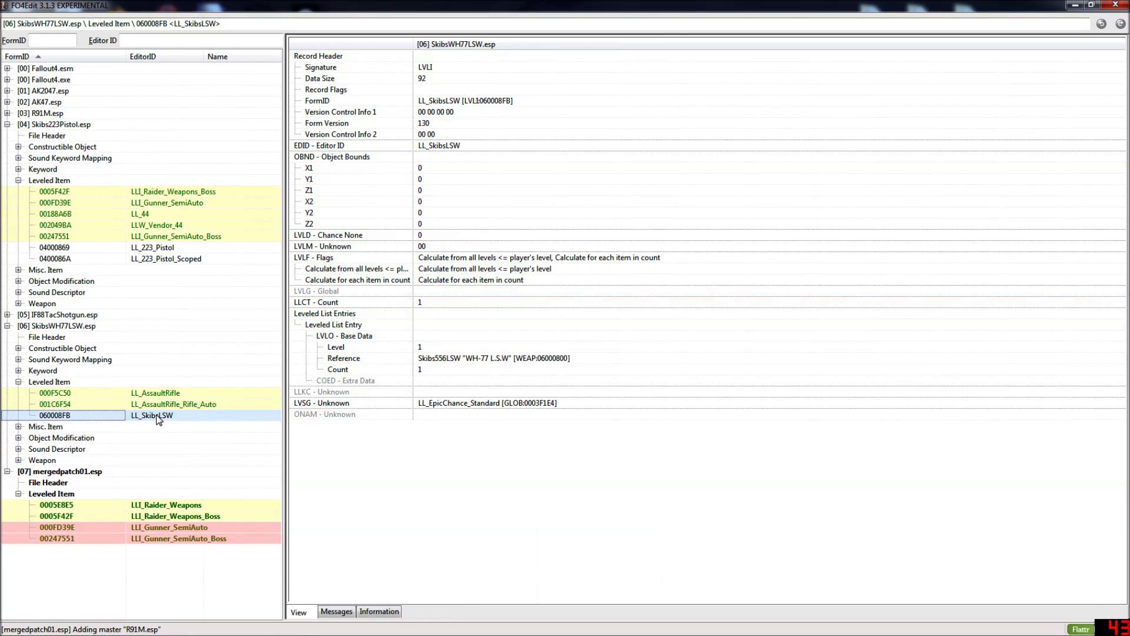
click(159, 404)
click(172, 393)
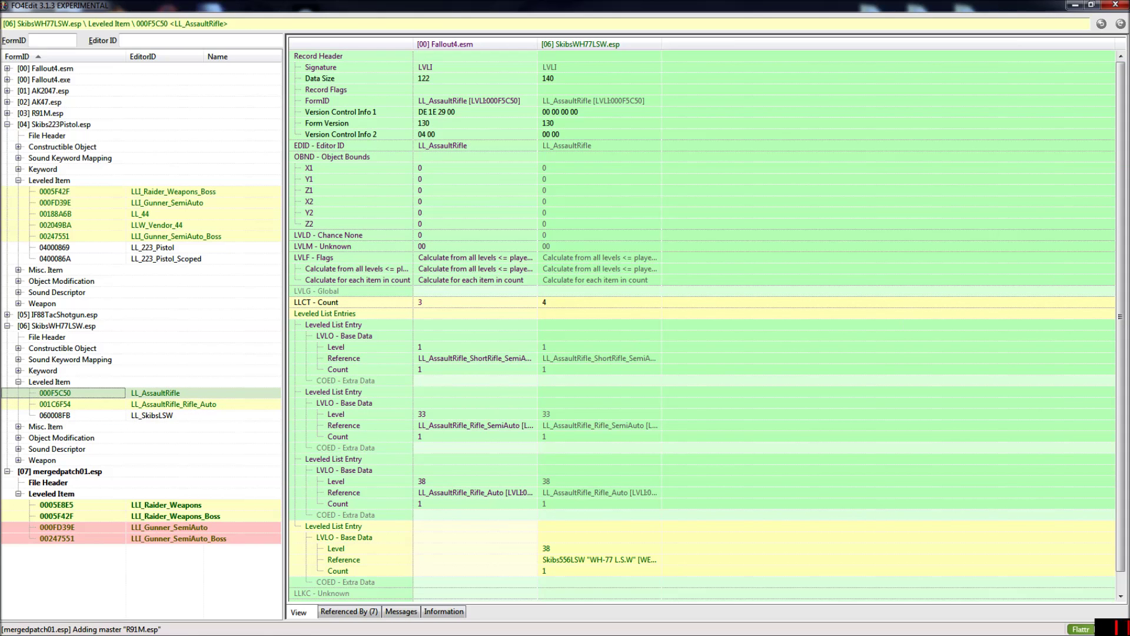
scroll(1122, 245, down, 1)
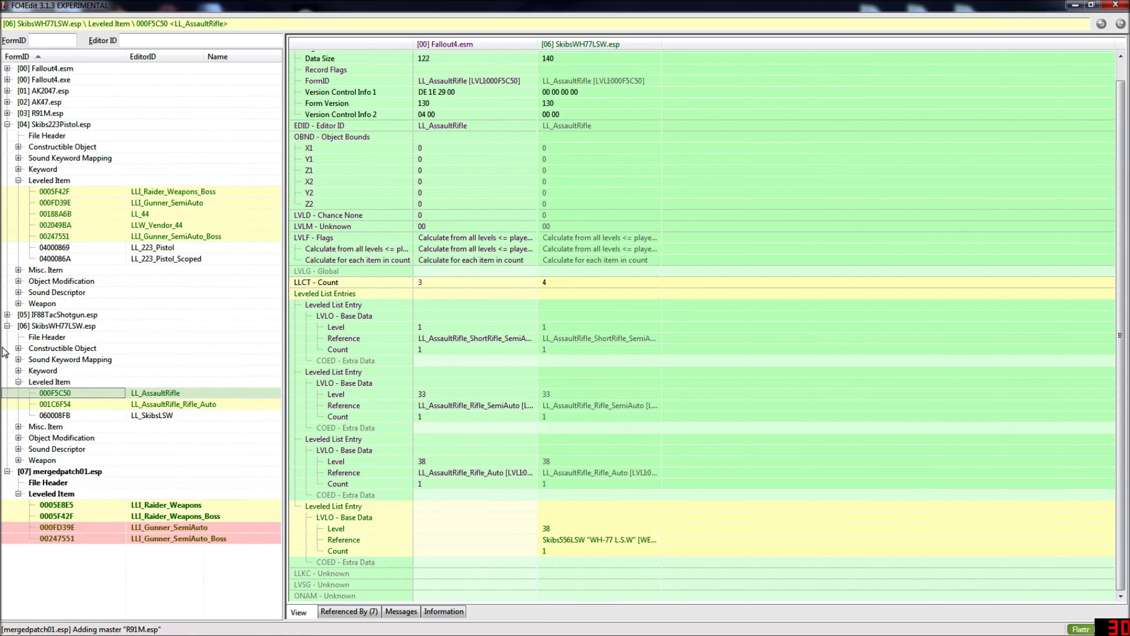
click(7, 326)
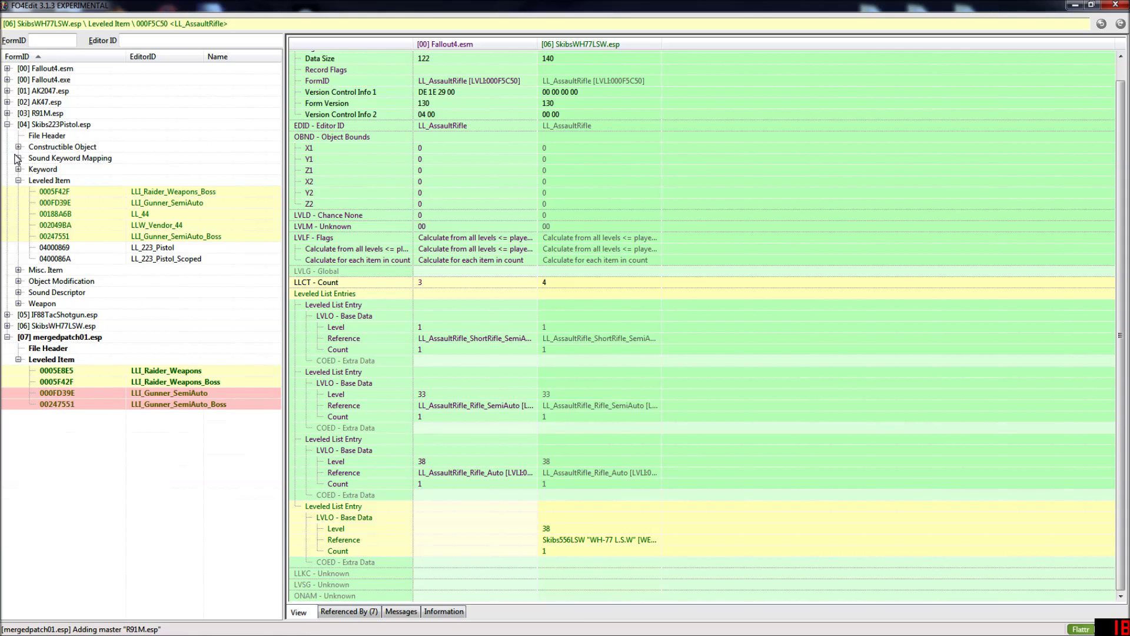
Recheck LLI_Gunner_SemiAuto_Boss's merged entries, then close FO4Edit saving mergedpatch01.esp.
click(7, 124)
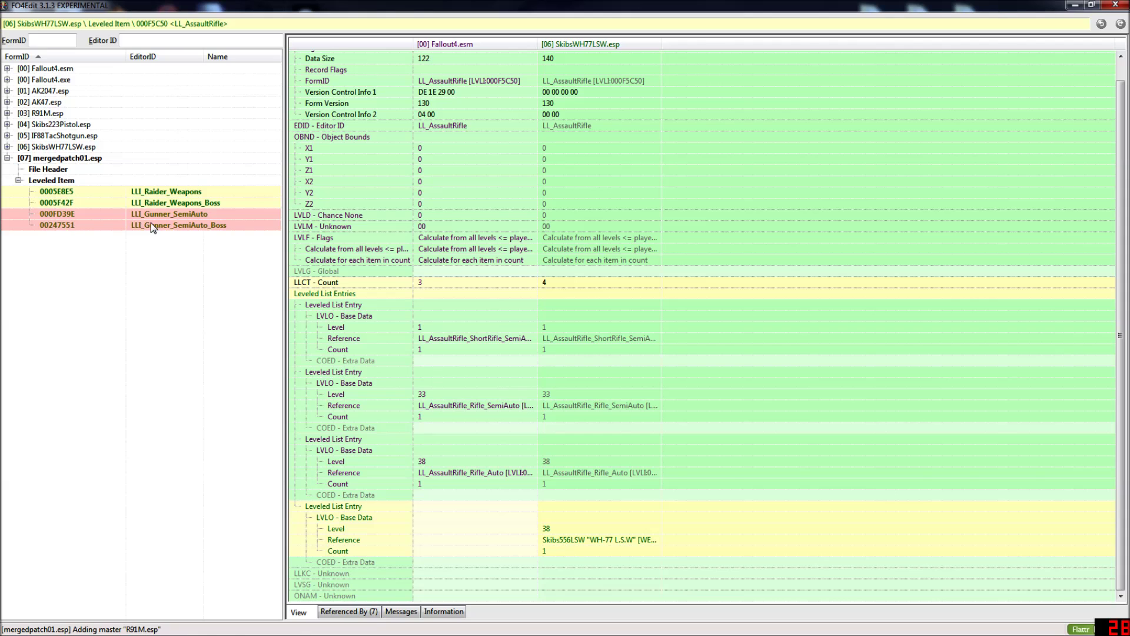
click(171, 225)
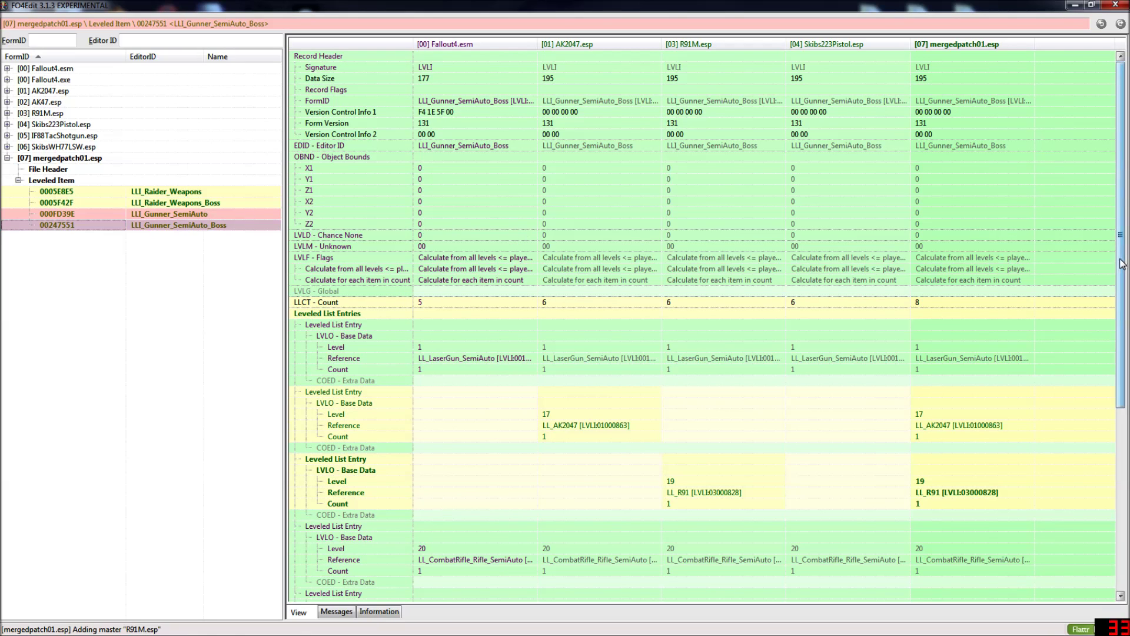
scroll(1126, 277, down, 4)
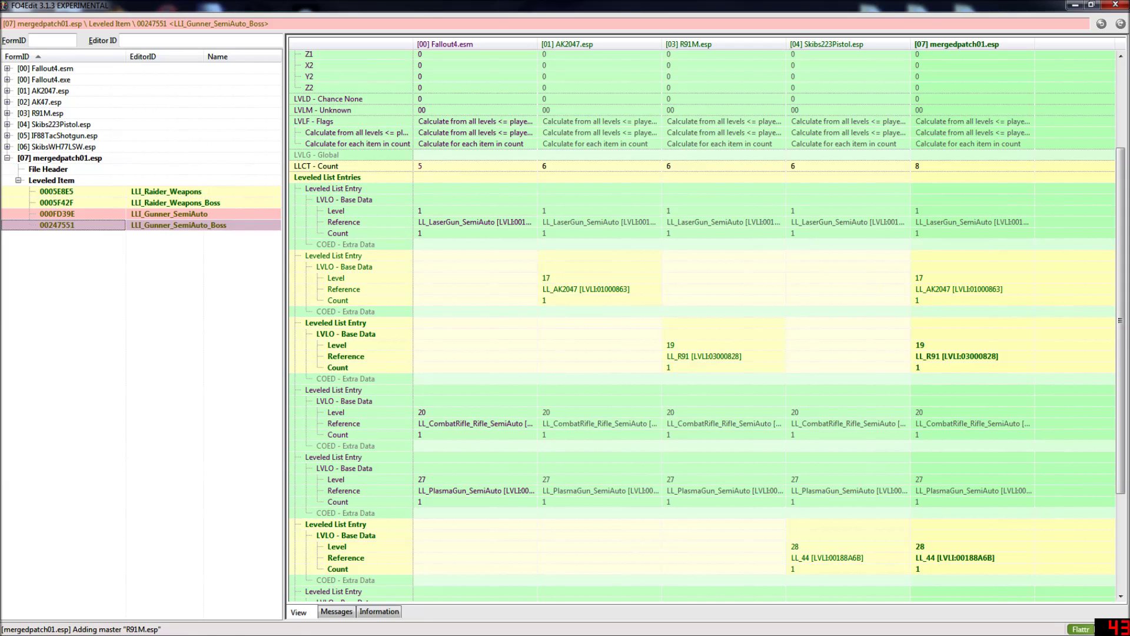
scroll(1126, 335, down, 4)
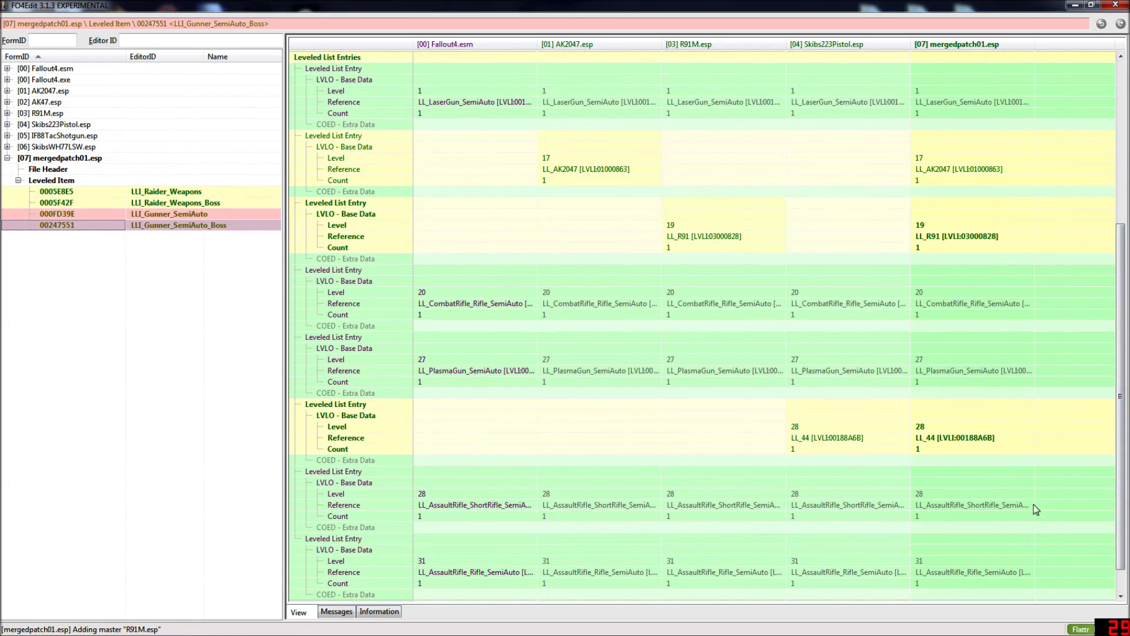
scroll(1127, 385, down, 1)
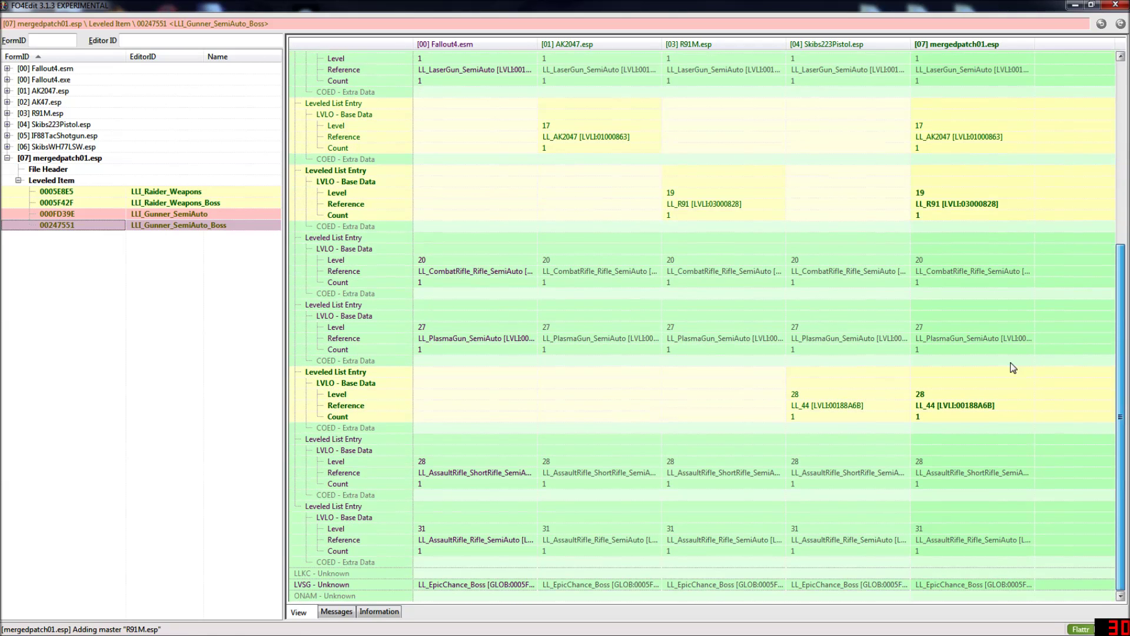
click(1121, 7)
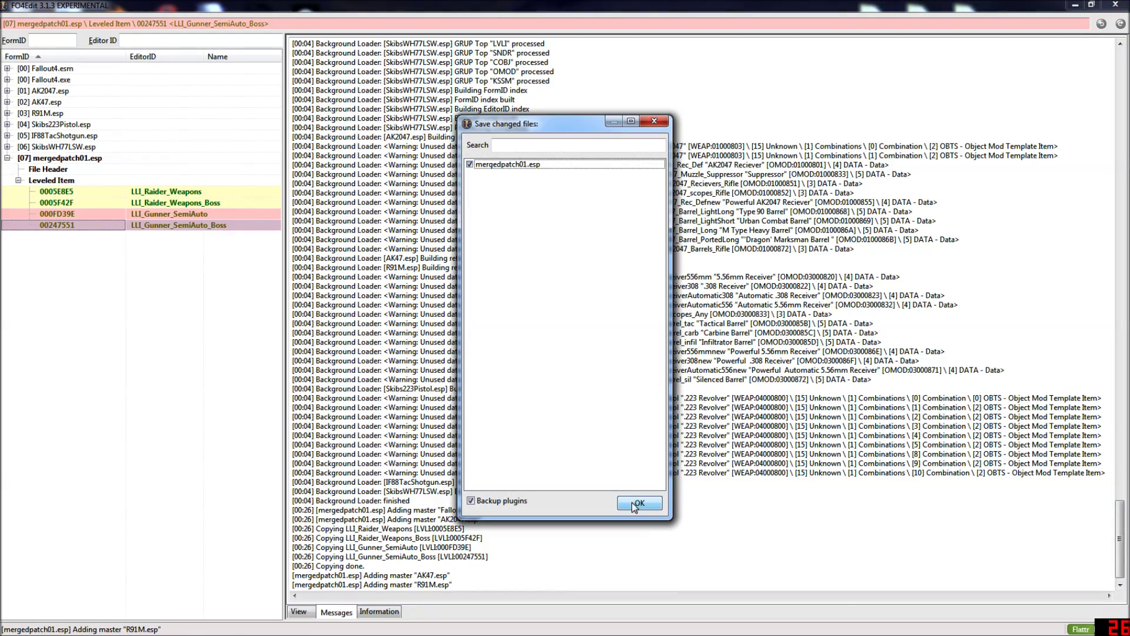
click(638, 503)
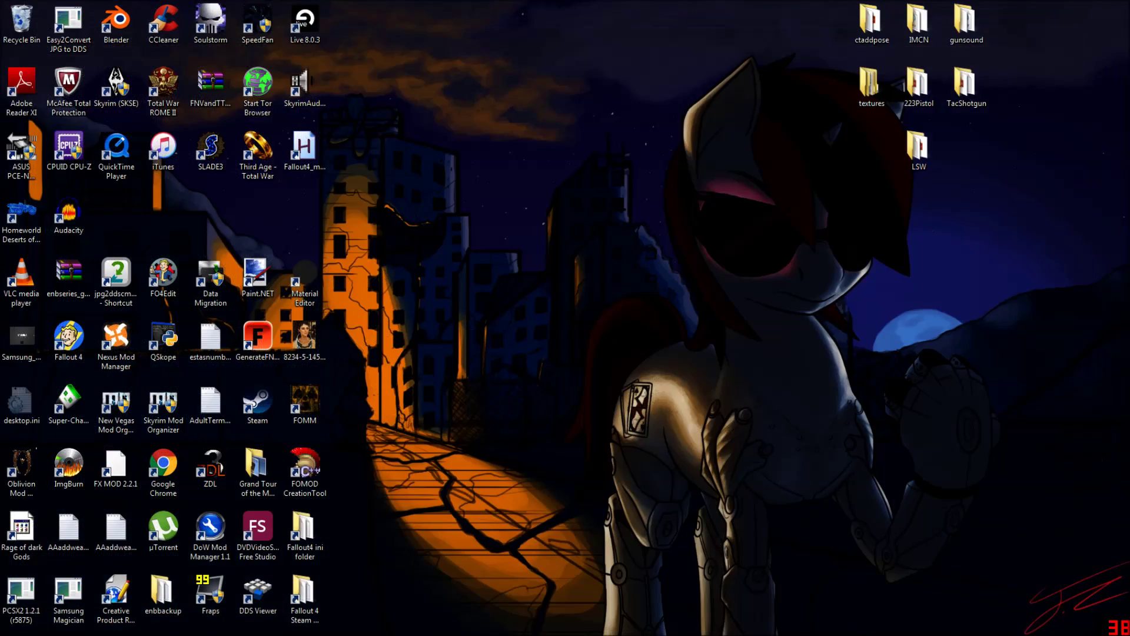